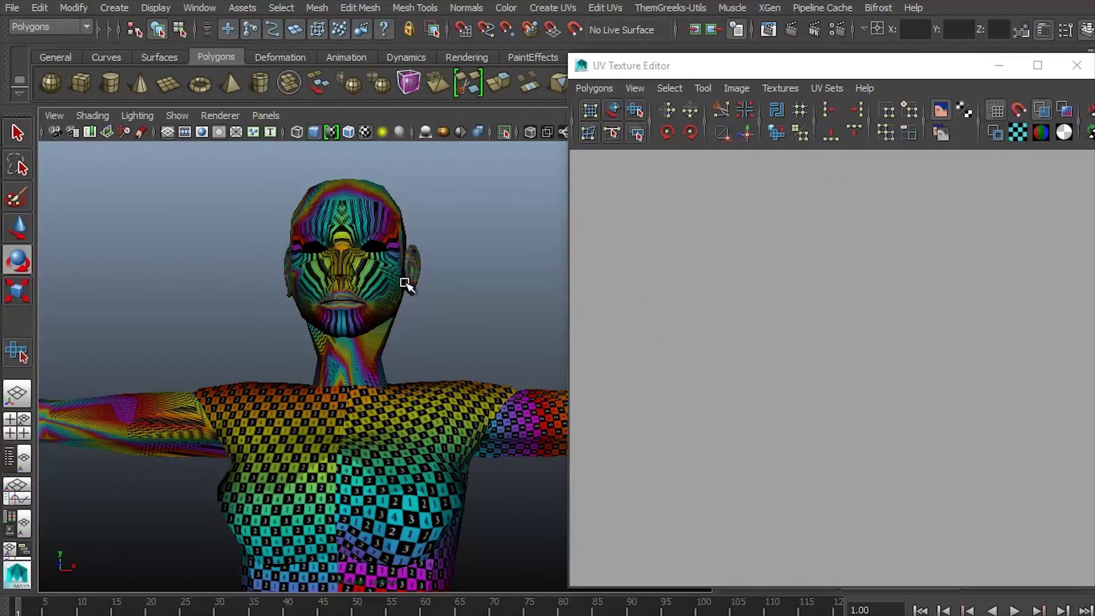
Step: Select the head, switch from checker texture to plain grey shading (5), deselect, and orbit around it
{"action": "left_click", "coordinate": [405, 283]}
{"action": "key", "text": "6"}
{"action": "key", "text": "5"}
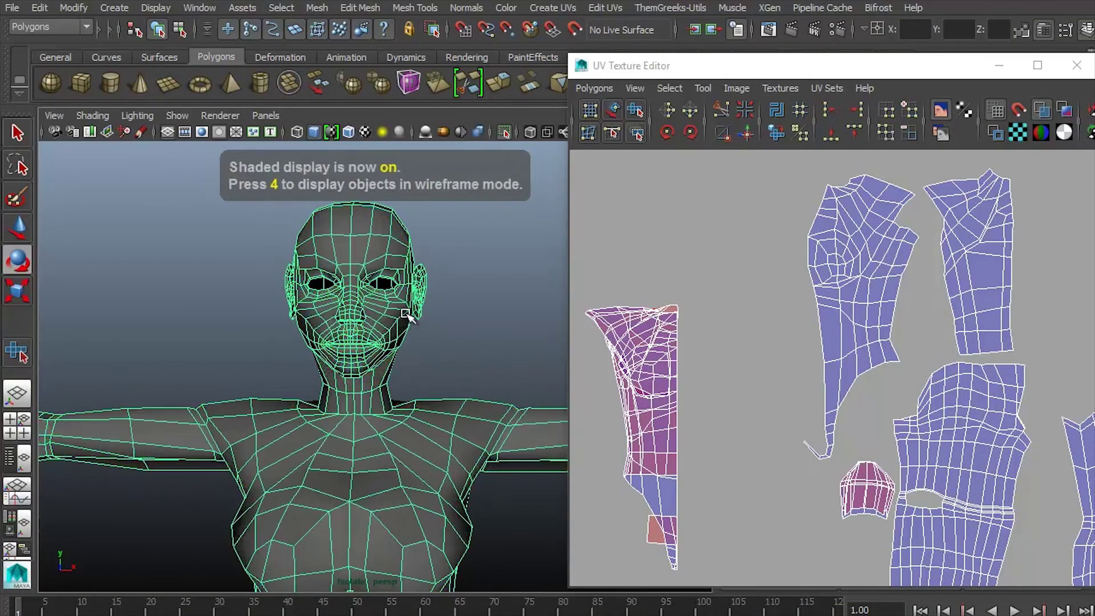
{"action": "left_click", "coordinate": [431, 255]}
{"action": "left_click_drag", "start_coordinate": [431, 255], "coordinate": [476, 329], "text": "alt"}
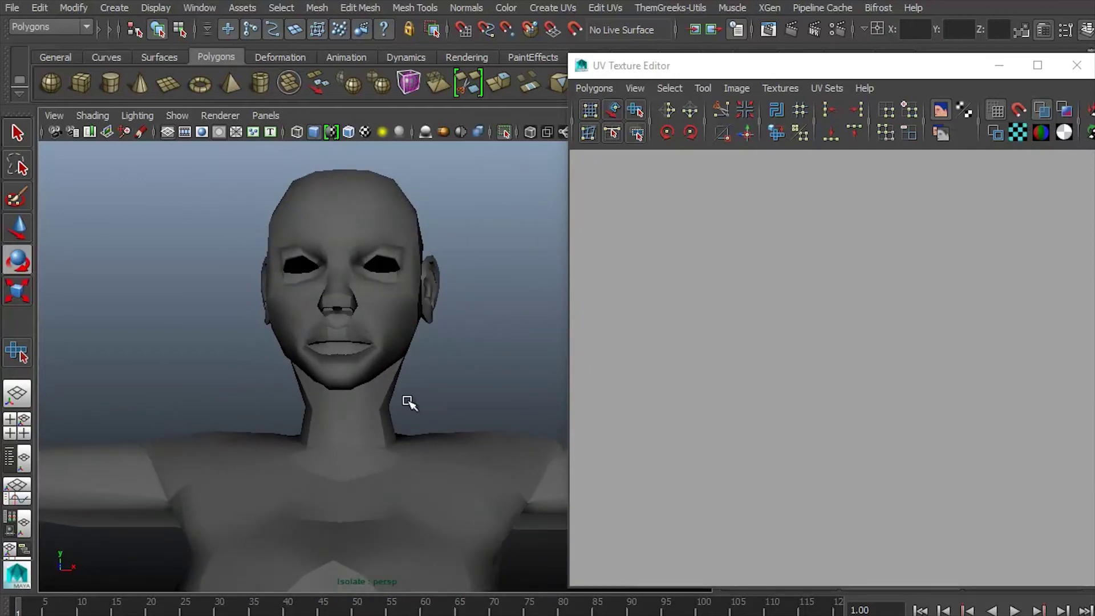
Step: Select the faces around the neck and apply a cylindrical UV projection to them
{"action": "left_click", "coordinate": [372, 423]}
{"action": "right_click_drag", "start_coordinate": [355, 418], "coordinate": [372, 421]}
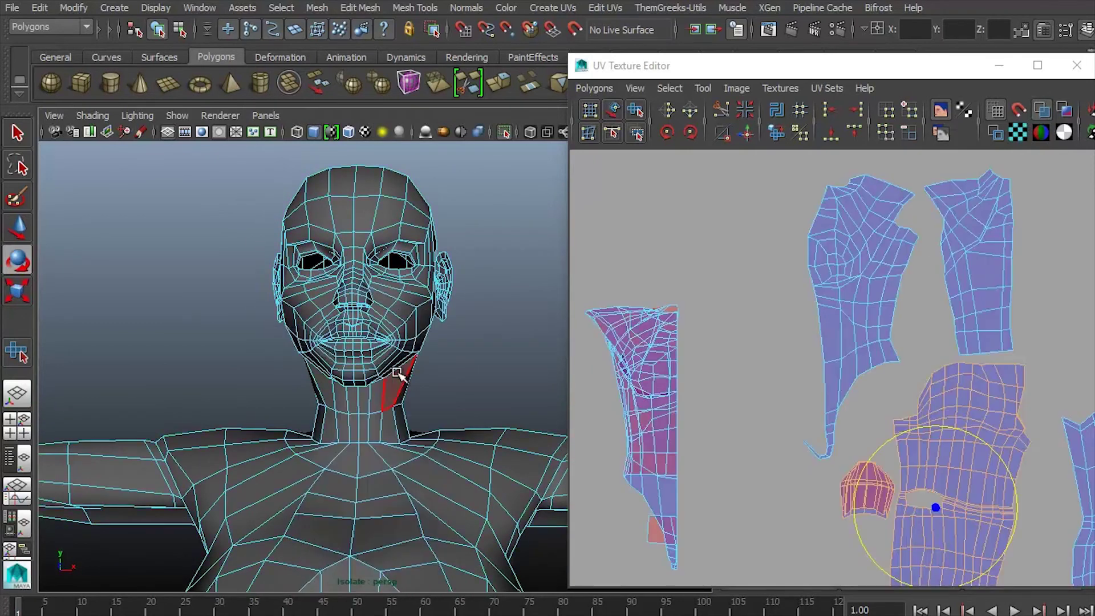
{"action": "mouse_move", "coordinate": [403, 379]}
{"action": "left_mouse_down", "text": "alt"}
{"action": "mouse_move", "coordinate": [459, 387]}
{"action": "mouse_move", "coordinate": [399, 383]}
{"action": "left_mouse_up", "text": "alt"}
{"action": "left_click", "coordinate": [557, 6]}
{"action": "left_click", "coordinate": [570, 49]}
Step: Turn the checker texture back on and move the neck UV shell above the body UVs
{"action": "left_click_drag", "start_coordinate": [420, 252], "coordinate": [268, 274], "text": "alt"}
{"action": "left_click_drag", "start_coordinate": [365, 382], "coordinate": [429, 367], "text": "alt"}
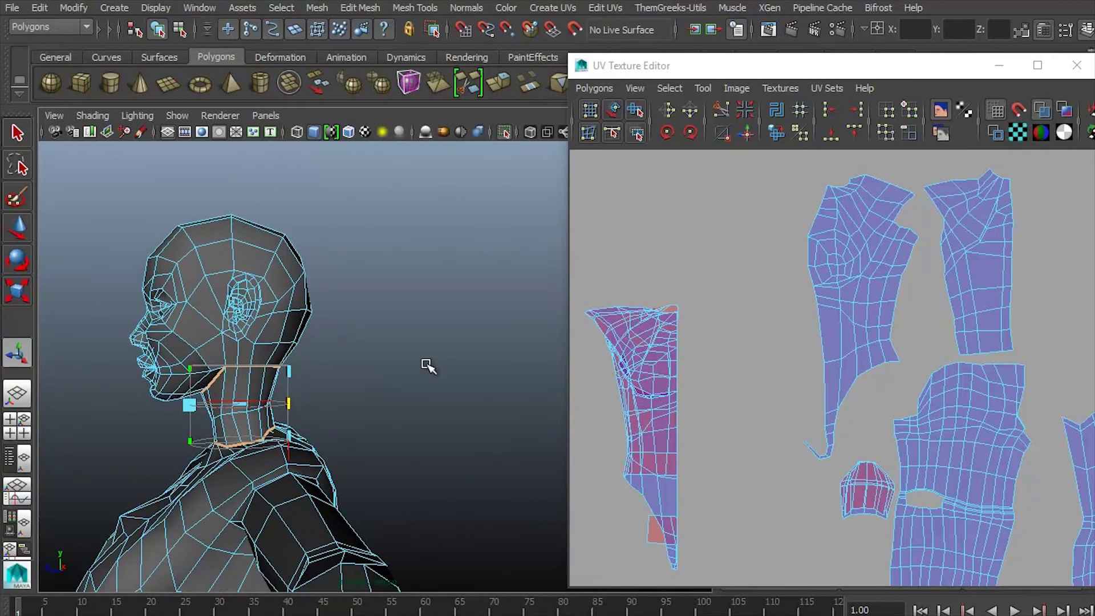
{"action": "key", "text": "6"}
{"action": "mouse_move", "coordinate": [379, 392]}
{"action": "left_mouse_down", "text": "alt"}
{"action": "mouse_move", "coordinate": [439, 383]}
{"action": "mouse_move", "coordinate": [444, 395]}
{"action": "left_mouse_up", "text": "alt"}
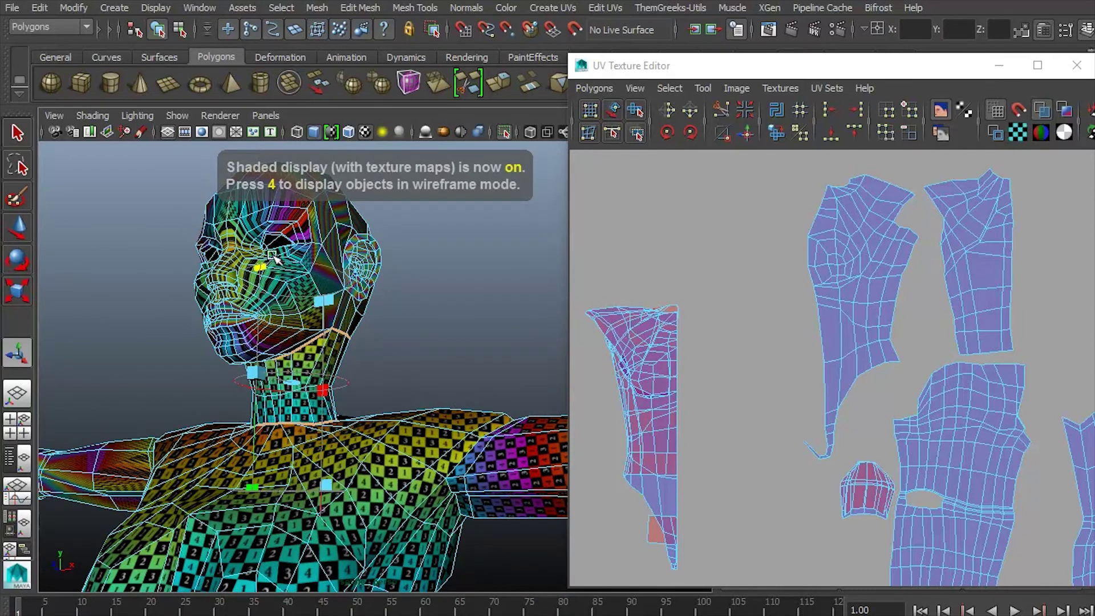
{"action": "scroll", "coordinate": [780, 388], "scroll_direction": "down", "scroll_amount": 5}
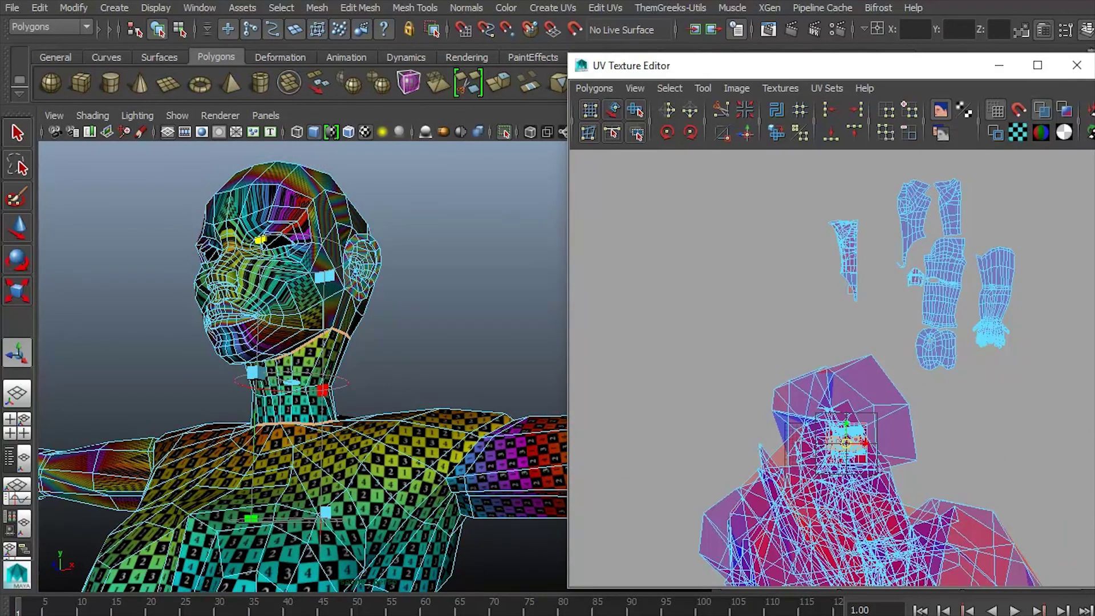
{"action": "left_click_drag", "start_coordinate": [379, 305], "coordinate": [411, 308], "text": "alt"}
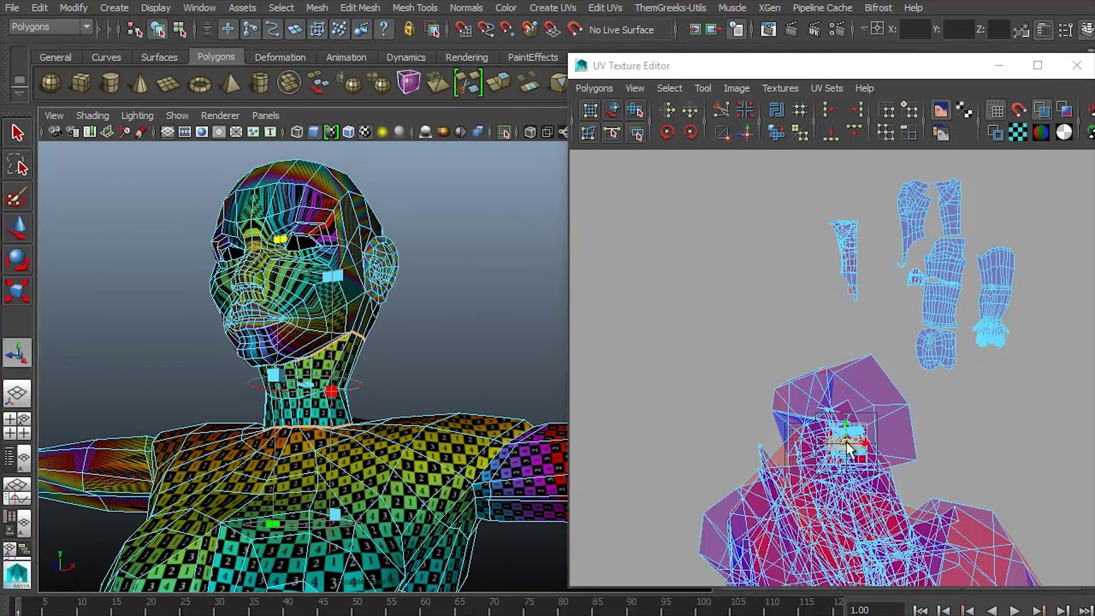
{"action": "left_click_drag", "start_coordinate": [848, 449], "coordinate": [835, 195]}
{"action": "left_click_drag", "start_coordinate": [387, 262], "coordinate": [509, 301], "text": "alt"}
{"action": "left_click", "coordinate": [510, 301]}
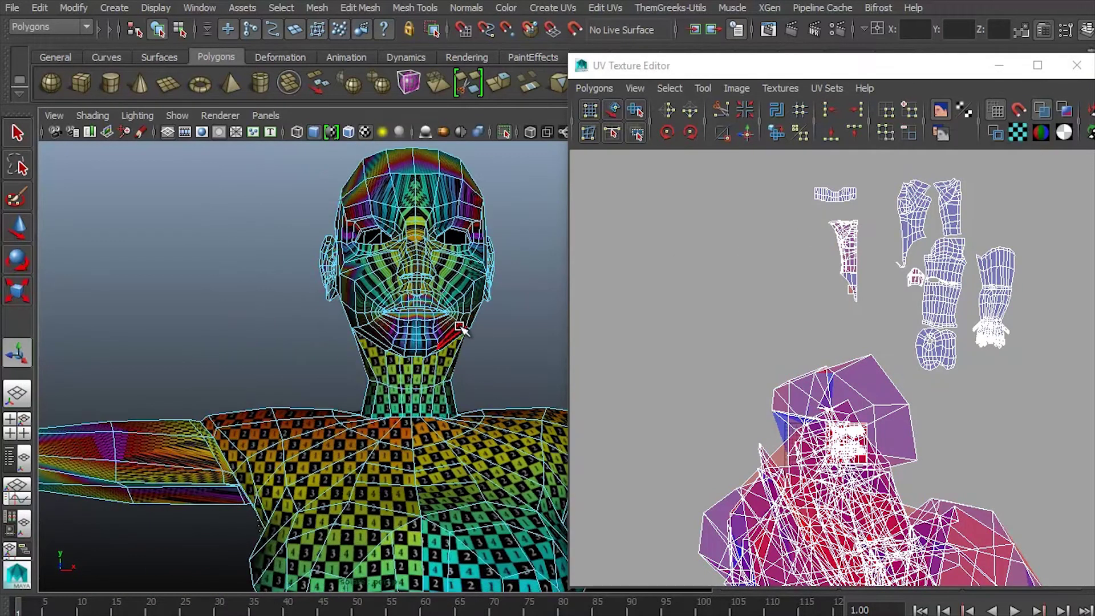
Step: Select the ear faces, checking them from several angles in wireframe and shaded views
{"action": "key", "text": "5"}
{"action": "mouse_move", "coordinate": [442, 297]}
{"action": "left_mouse_down", "text": "alt"}
{"action": "mouse_move", "coordinate": [434, 358]}
{"action": "mouse_move", "coordinate": [444, 348]}
{"action": "left_mouse_up", "text": "alt"}
{"action": "left_click_drag", "start_coordinate": [351, 269], "coordinate": [398, 308], "text": "alt"}
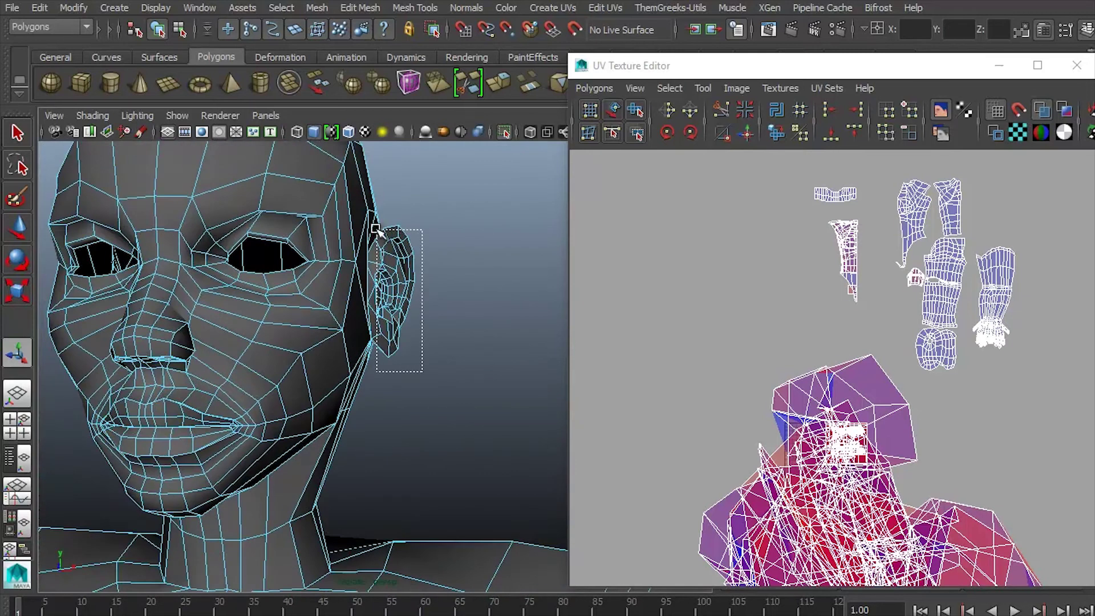
{"action": "left_click_drag", "start_coordinate": [376, 230], "coordinate": [377, 231]}
{"action": "left_click_drag", "start_coordinate": [377, 231], "coordinate": [205, 229], "text": "alt"}
{"action": "left_click_drag", "start_coordinate": [204, 227], "coordinate": [261, 362]}
{"action": "scroll", "coordinate": [183, 304], "scroll_direction": "up", "scroll_amount": 4}
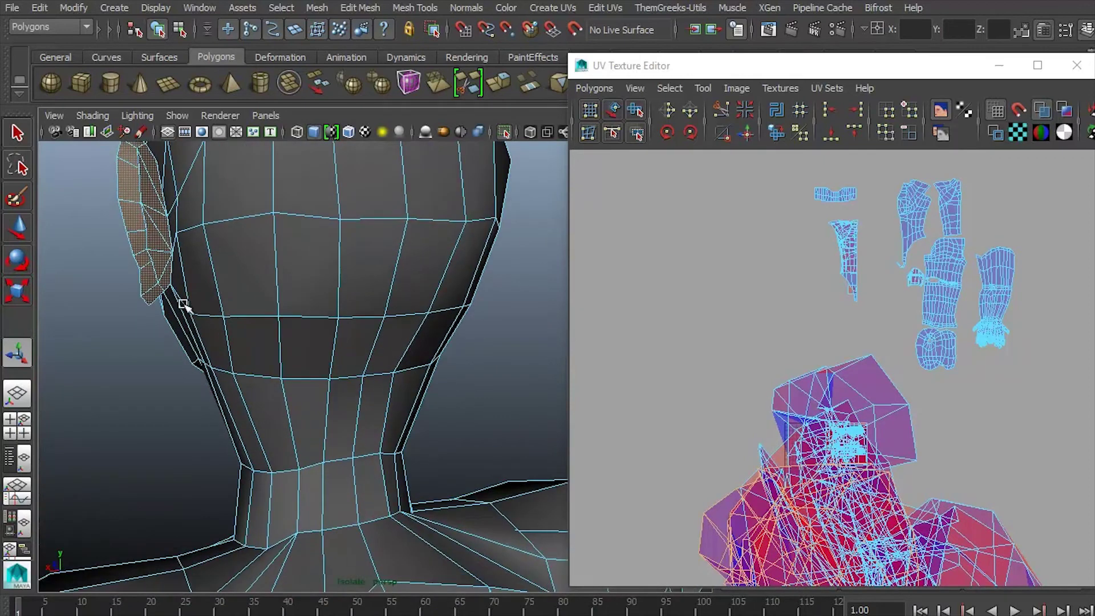
{"action": "left_click_drag", "start_coordinate": [183, 304], "coordinate": [315, 345], "text": "alt"}
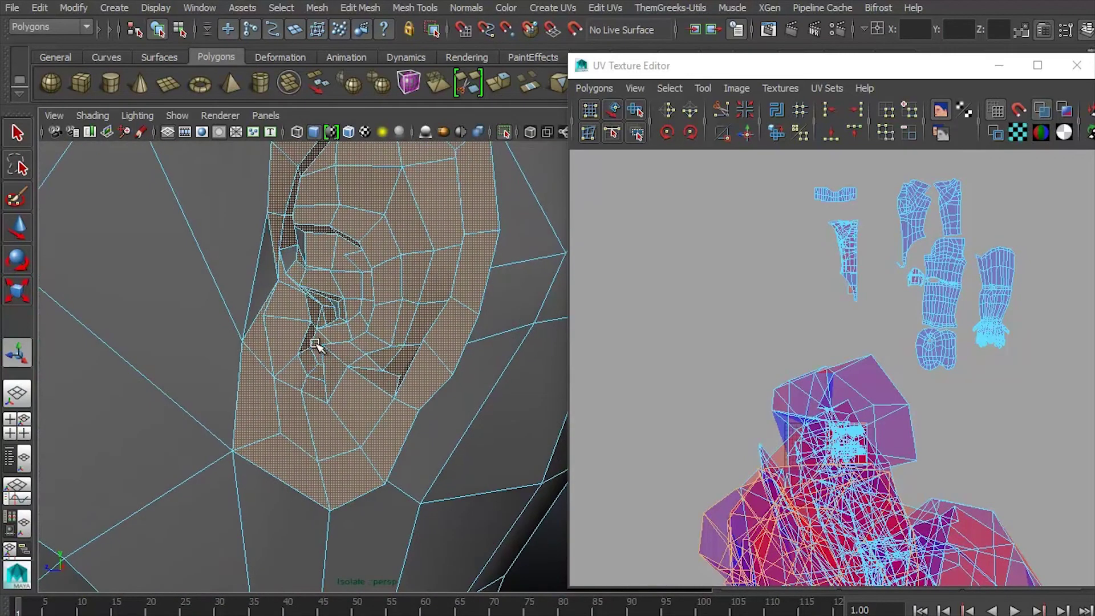
{"action": "left_click_drag", "start_coordinate": [399, 294], "coordinate": [371, 355], "text": "alt"}
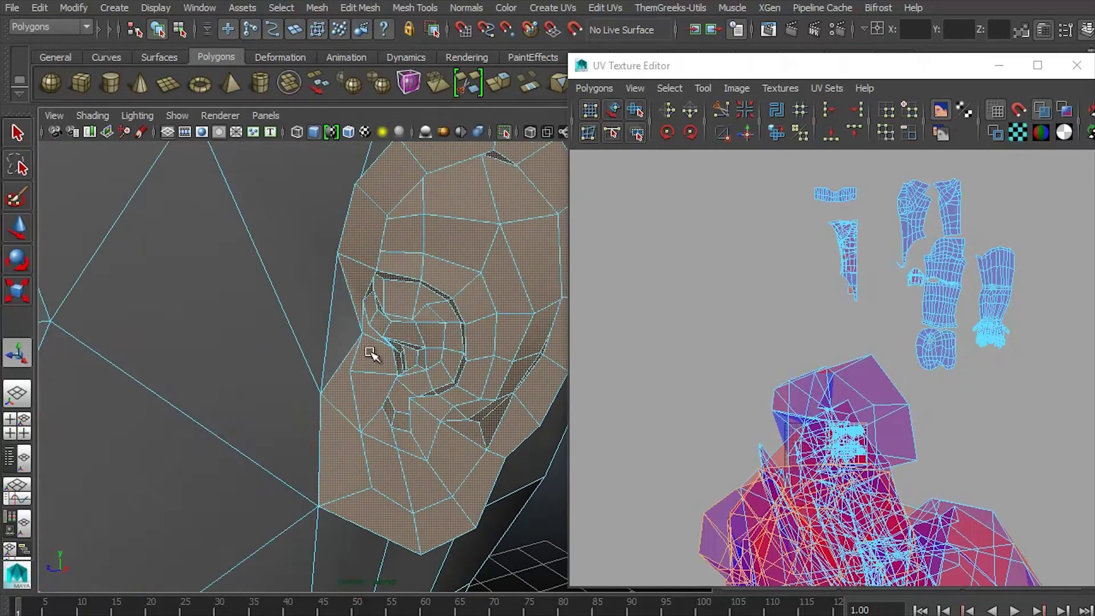
{"action": "key", "text": "4"}
{"action": "left_click_drag", "start_coordinate": [209, 445], "coordinate": [281, 393], "text": "alt"}
{"action": "key", "text": "6"}
{"action": "key", "text": "5"}
{"action": "mouse_move", "coordinate": [362, 386]}
{"action": "left_mouse_down", "text": "alt"}
{"action": "mouse_move", "coordinate": [361, 367]}
{"action": "mouse_move", "coordinate": [287, 290]}
{"action": "mouse_move", "coordinate": [342, 357]}
{"action": "mouse_move", "coordinate": [403, 330]}
{"action": "mouse_move", "coordinate": [379, 325]}
{"action": "left_mouse_up", "text": "alt"}
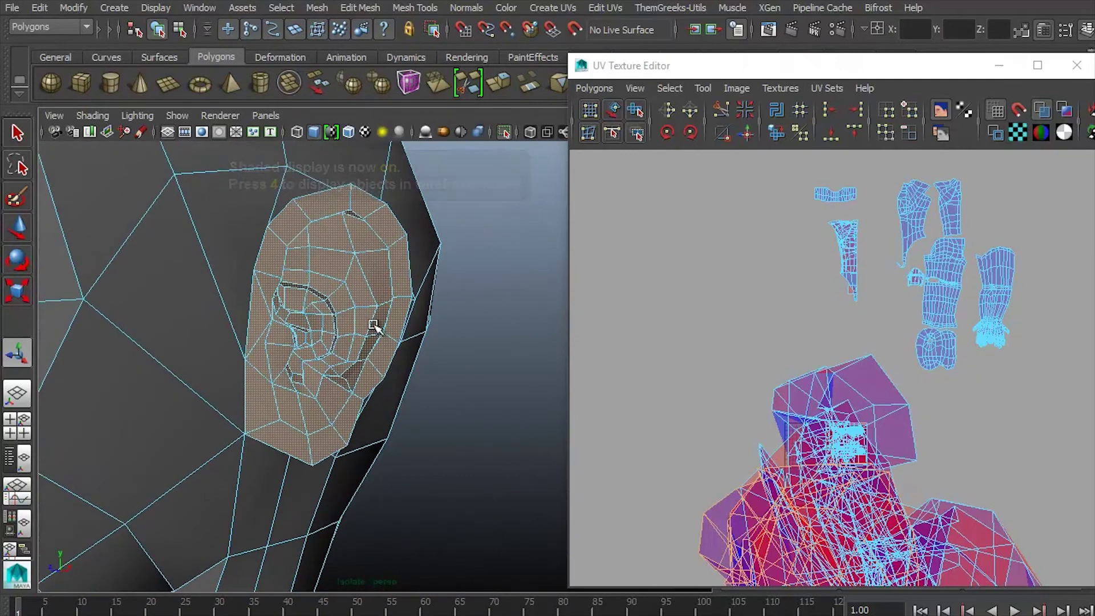
Step: Apply a camera-facing planar projection to the ear and move its shell to the upper left
{"action": "left_click", "coordinate": [560, 8]}
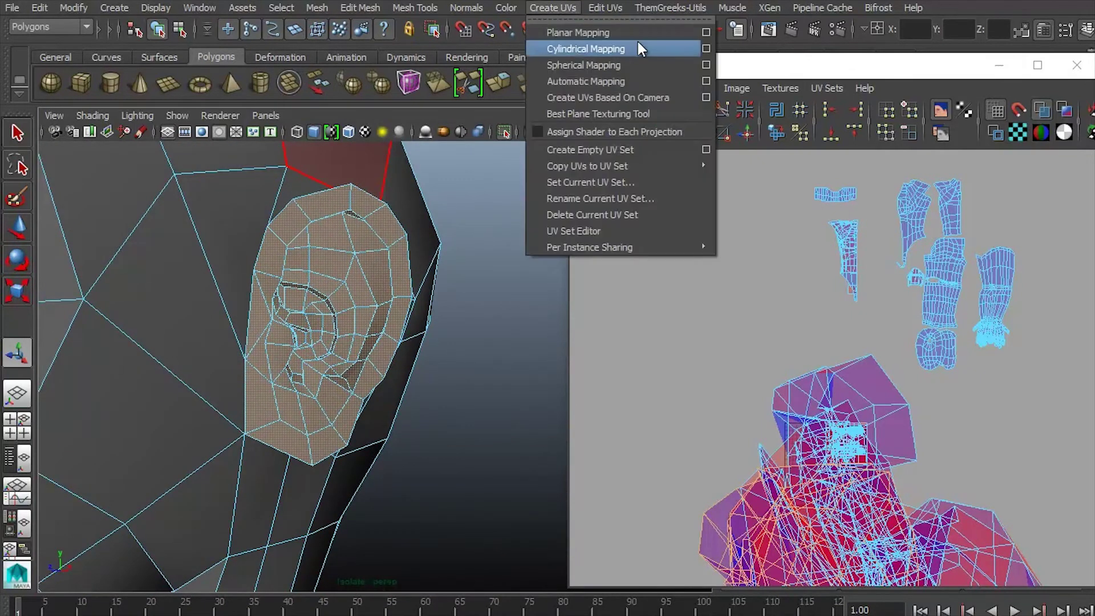
{"action": "left_click", "coordinate": [706, 44]}
{"action": "left_click", "coordinate": [611, 293]}
{"action": "left_click", "coordinate": [575, 440]}
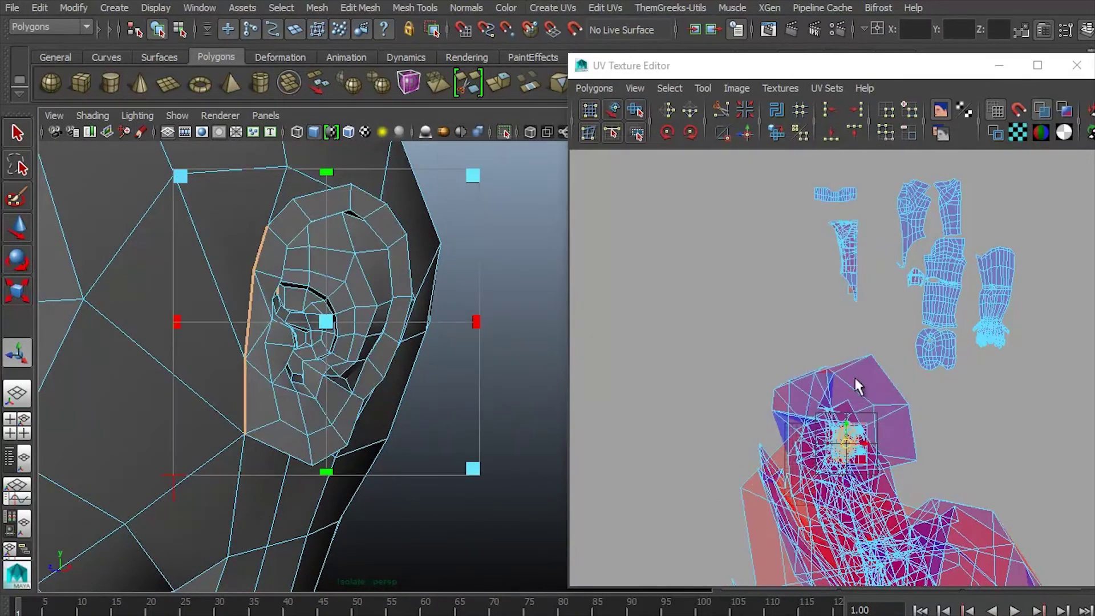
{"action": "scroll", "coordinate": [806, 353], "scroll_direction": "down", "scroll_amount": 2}
{"action": "left_click_drag", "start_coordinate": [847, 432], "coordinate": [781, 247]}
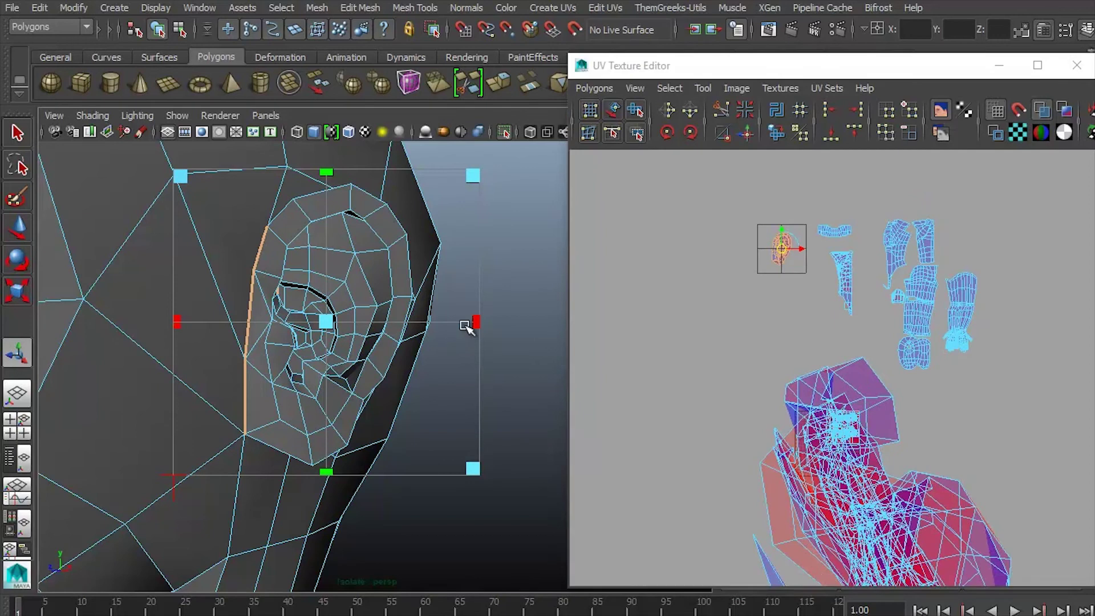
{"action": "right_click_drag", "start_coordinate": [382, 266], "coordinate": [465, 245]}
{"action": "left_click_drag", "start_coordinate": [465, 245], "coordinate": [436, 402], "text": "alt"}
{"action": "left_click", "coordinate": [446, 308]}
Step: Marquee-select the faces of the head from a front view
{"action": "key", "text": "space"}
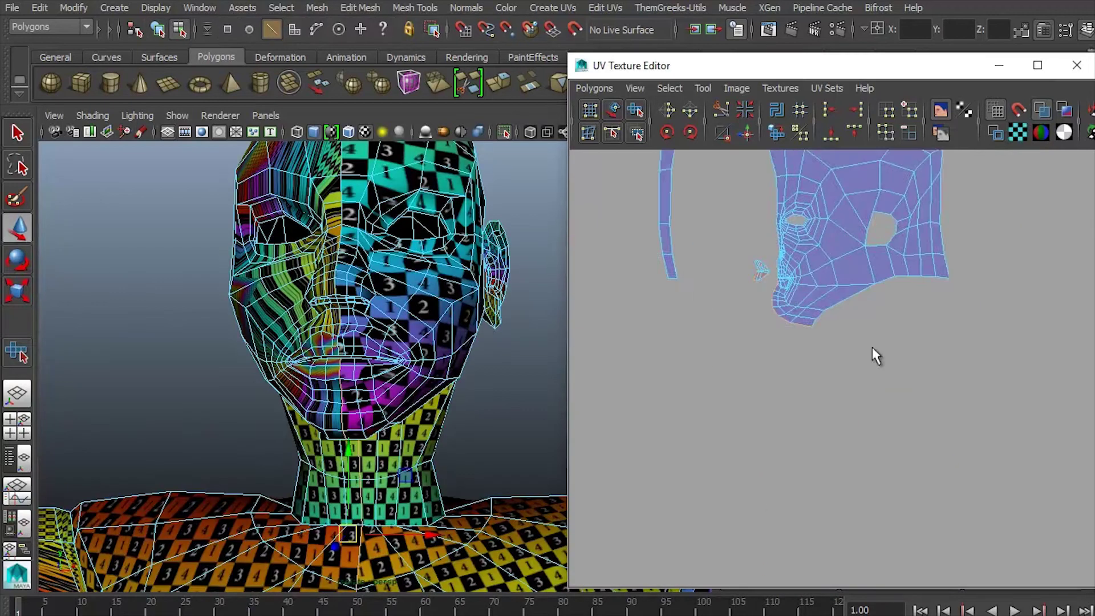
{"action": "scroll", "coordinate": [876, 354], "scroll_direction": "down", "scroll_amount": 5}
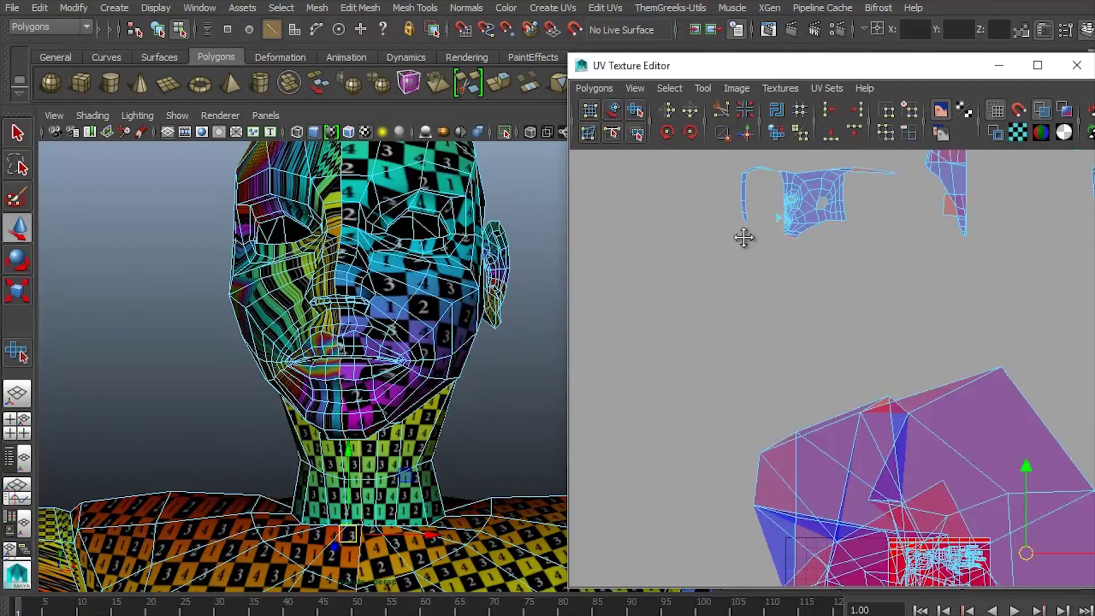
{"action": "left_click_drag", "start_coordinate": [342, 314], "coordinate": [399, 313], "text": "alt"}
{"action": "right_click_drag", "start_coordinate": [399, 314], "coordinate": [425, 342]}
{"action": "scroll", "coordinate": [399, 342], "scroll_direction": "down", "scroll_amount": 5}
{"action": "left_click_drag", "start_coordinate": [376, 331], "coordinate": [358, 322], "text": "alt"}
{"action": "left_click_drag", "start_coordinate": [249, 246], "coordinate": [440, 454]}
{"action": "left_click", "coordinate": [802, 182]}
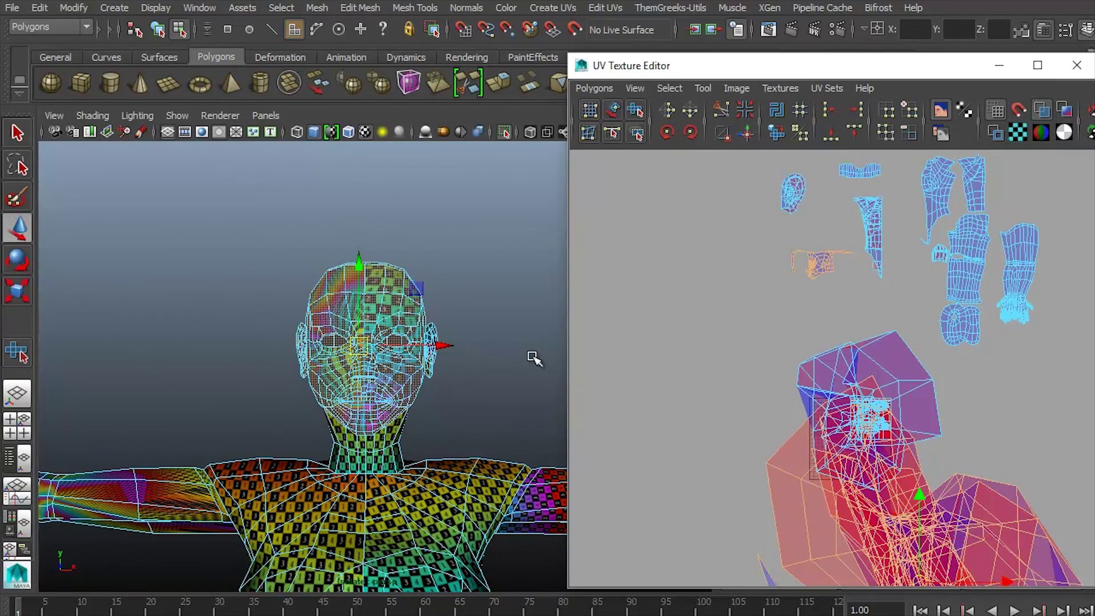
Step: Remove the ear faces and the thin sliver beside the ear from the selection, then check it
{"action": "middle_click_drag", "start_coordinate": [272, 329], "coordinate": [360, 334], "text": "alt"}
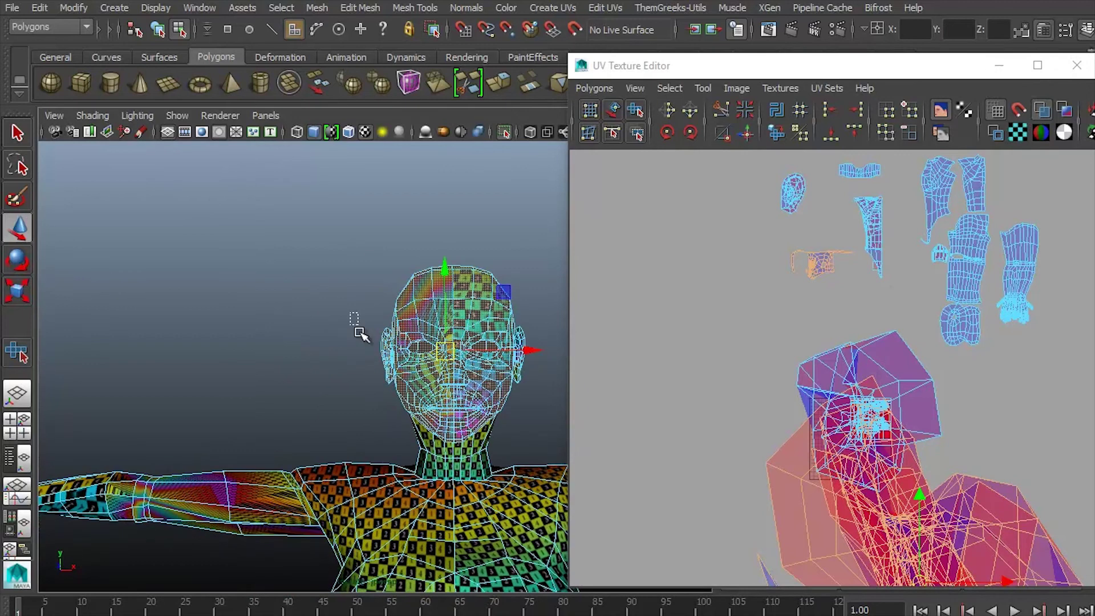
{"action": "left_click_drag", "start_coordinate": [390, 393], "coordinate": [390, 394], "text": "ctrl"}
{"action": "scroll", "coordinate": [363, 315], "scroll_direction": "up", "scroll_amount": 3}
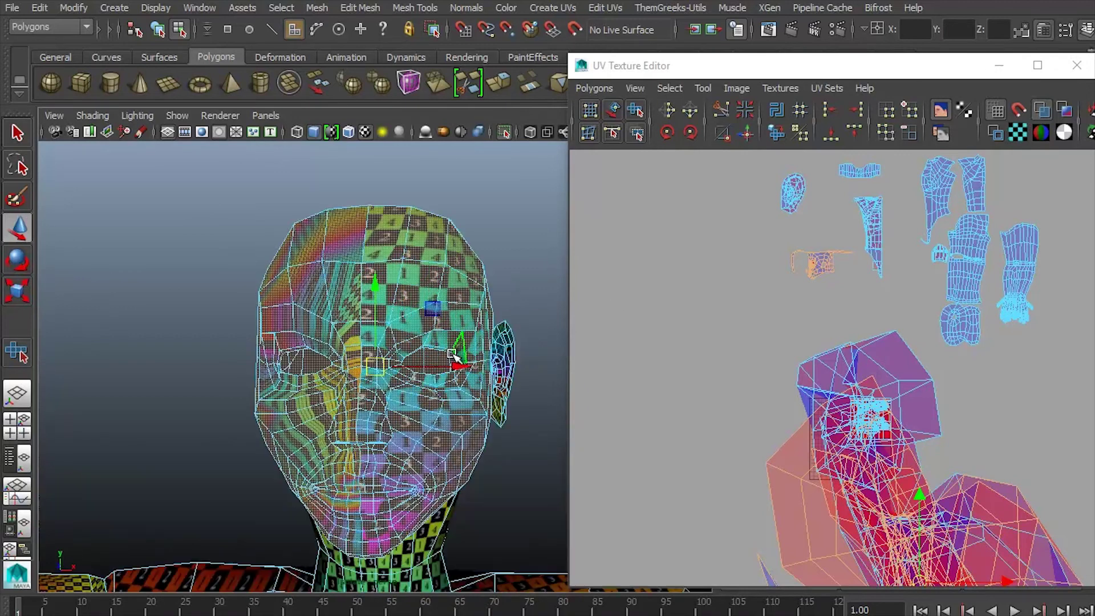
{"action": "left_click_drag", "start_coordinate": [363, 315], "coordinate": [325, 367], "text": "alt"}
{"action": "scroll", "coordinate": [237, 300], "scroll_direction": "up", "scroll_amount": 5}
{"action": "left_click_drag", "start_coordinate": [238, 300], "coordinate": [288, 271], "text": "alt"}
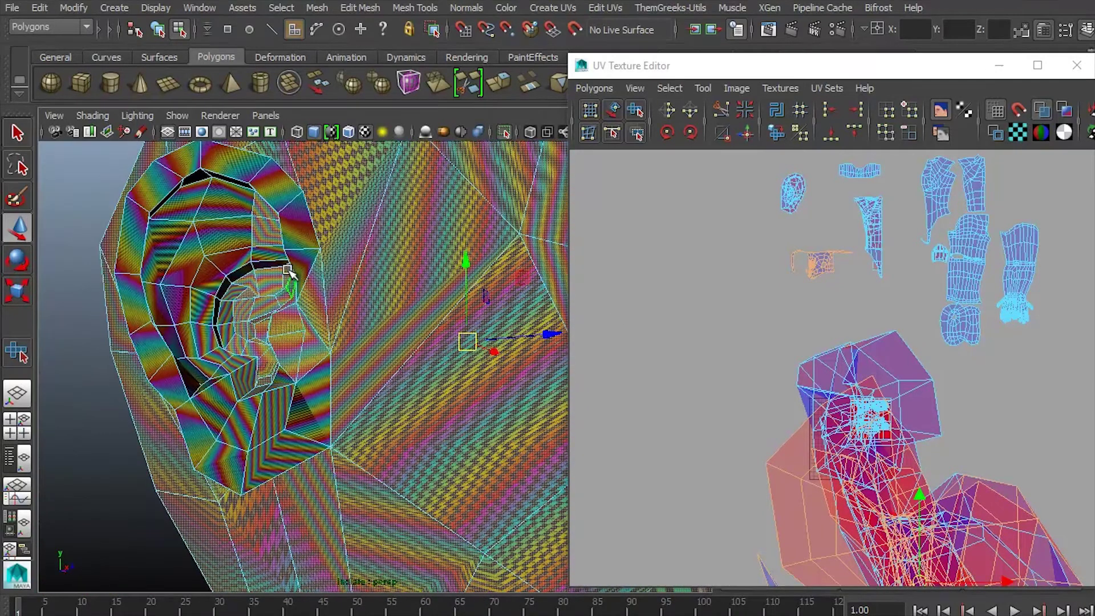
{"action": "left_click_drag", "start_coordinate": [275, 229], "coordinate": [311, 259], "text": "alt"}
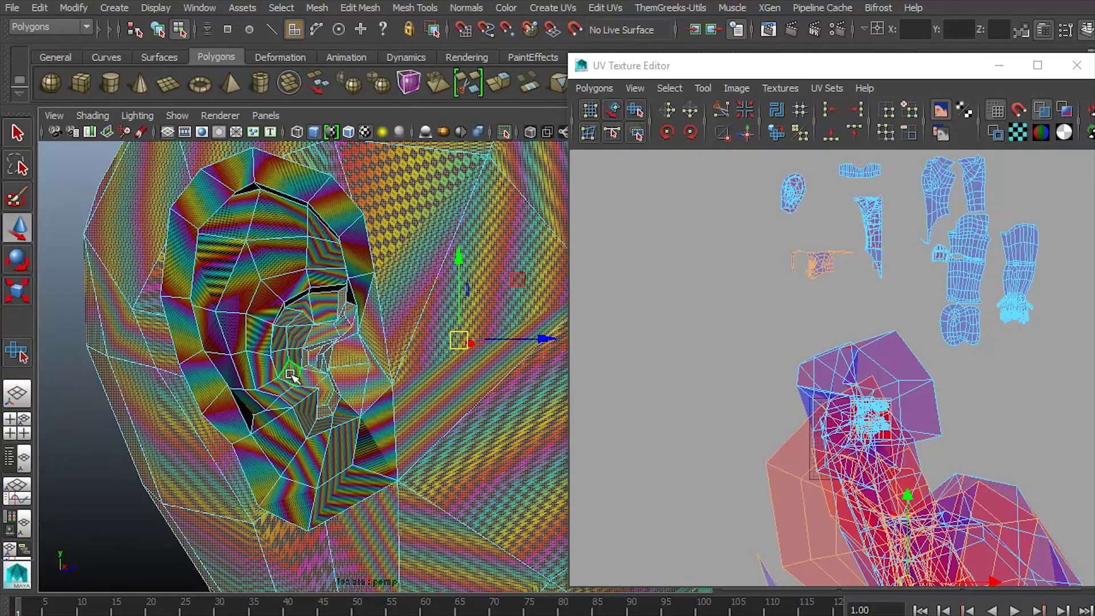
{"action": "key", "text": "5"}
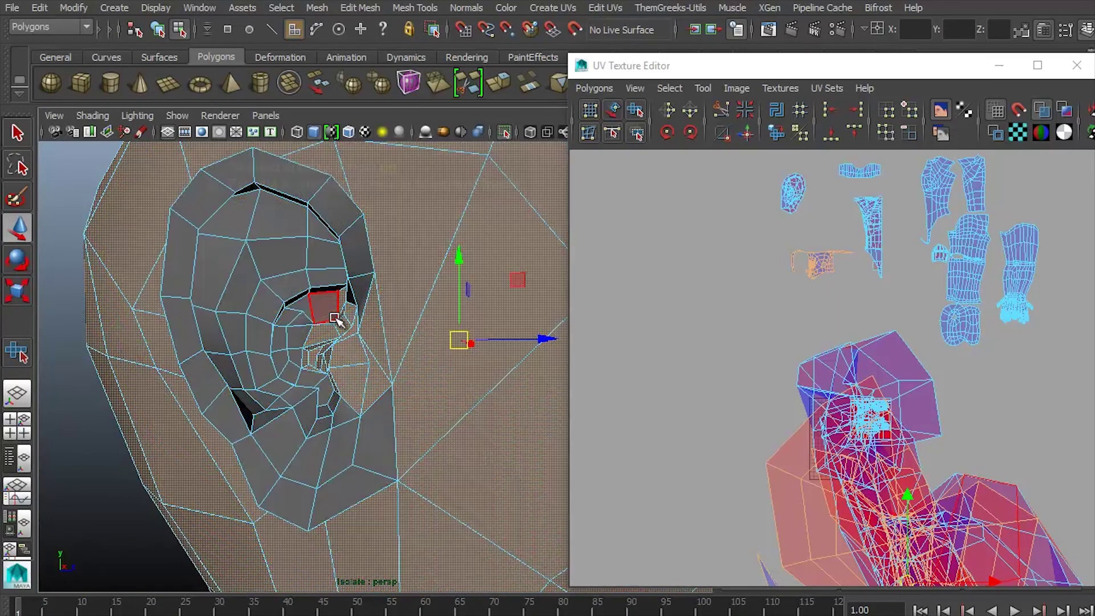
{"action": "mouse_move", "coordinate": [357, 371]}
{"action": "left_mouse_down", "text": "alt"}
{"action": "mouse_move", "coordinate": [369, 367]}
{"action": "mouse_move", "coordinate": [310, 371]}
{"action": "mouse_move", "coordinate": [335, 384]}
{"action": "left_mouse_up", "text": "alt"}
{"action": "left_click", "coordinate": [298, 346]}
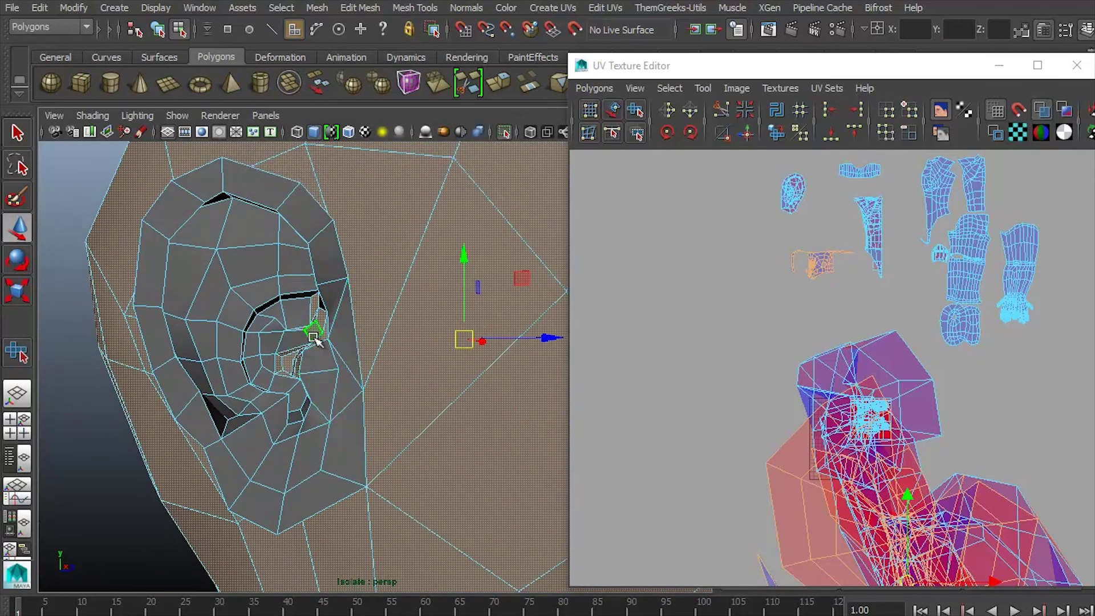
{"action": "left_click_drag", "start_coordinate": [316, 313], "coordinate": [344, 380], "text": "alt"}
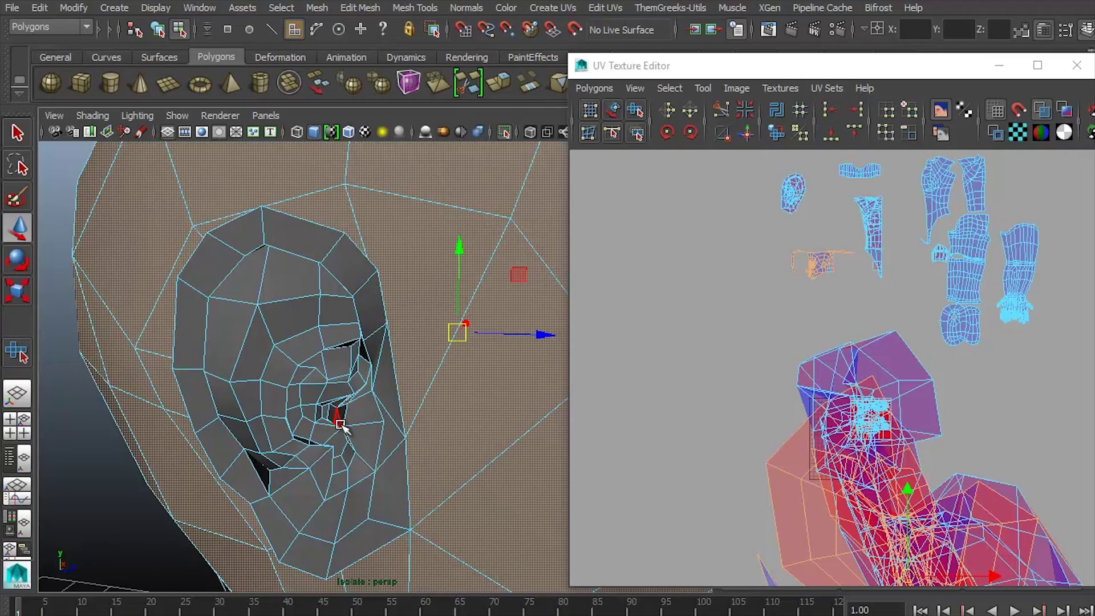
{"action": "right_click_drag", "start_coordinate": [341, 424], "coordinate": [147, 348], "text": "alt"}
{"action": "left_click_drag", "start_coordinate": [146, 347], "coordinate": [482, 345], "text": "alt"}
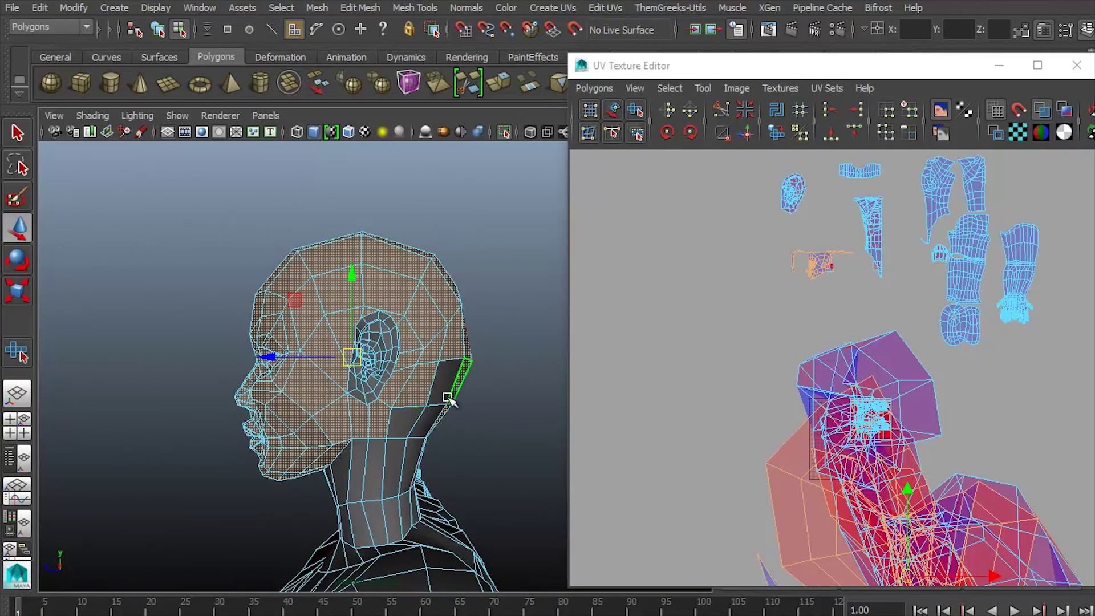
Step: Cylindrically map the head faces, stretch the projection around the head, and move the face shell up-left
{"action": "left_click_drag", "start_coordinate": [431, 424], "coordinate": [264, 416], "text": "alt"}
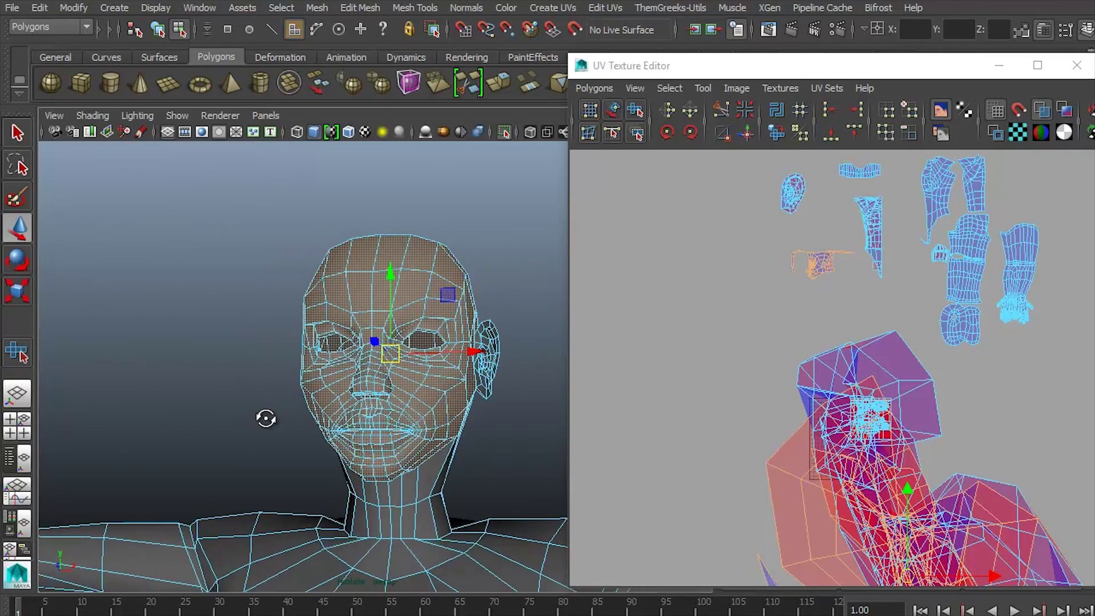
{"action": "left_click", "coordinate": [553, 7]}
{"action": "left_click", "coordinate": [610, 43]}
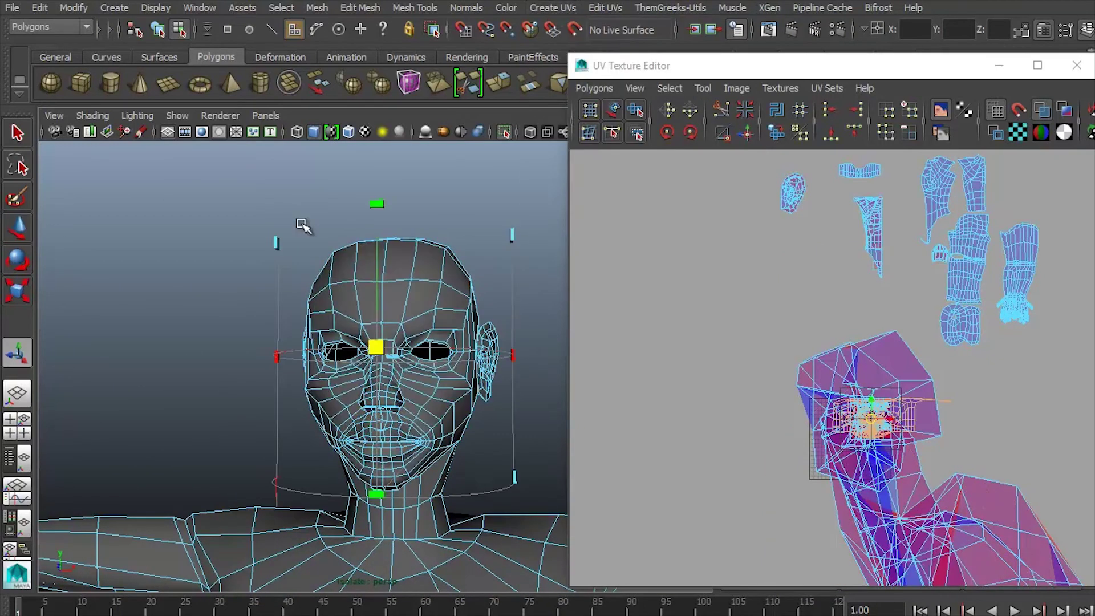
{"action": "left_click_drag", "start_coordinate": [303, 225], "coordinate": [313, 351], "text": "alt"}
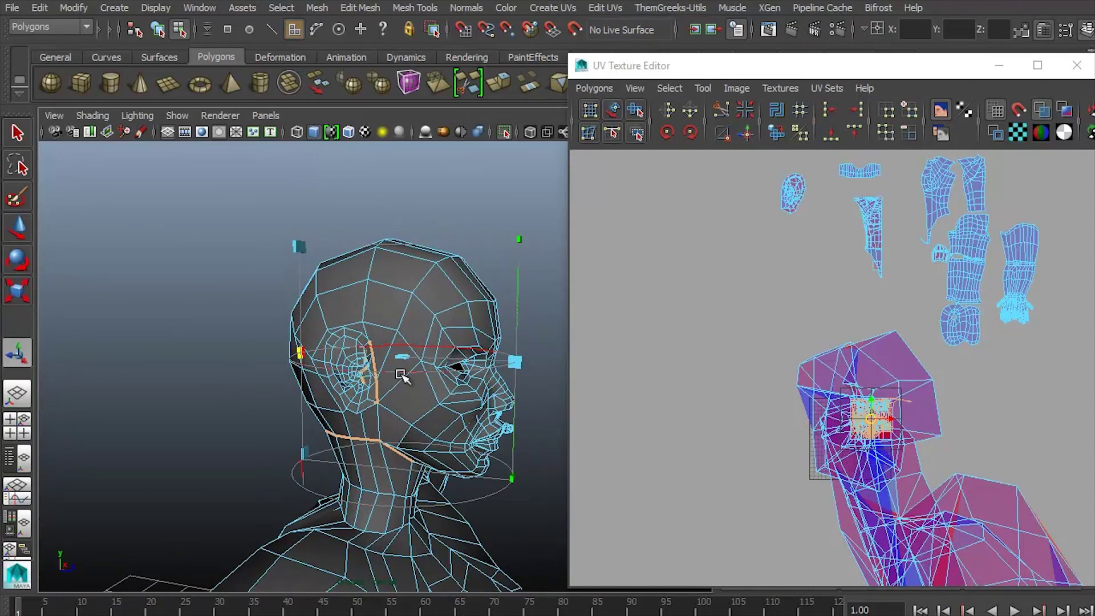
{"action": "key", "text": "6"}
{"action": "mouse_move", "coordinate": [402, 376]}
{"action": "left_mouse_down", "text": "alt"}
{"action": "mouse_move", "coordinate": [365, 319]}
{"action": "mouse_move", "coordinate": [414, 164]}
{"action": "mouse_move", "coordinate": [400, 177]}
{"action": "left_mouse_up", "text": "alt"}
{"action": "left_click", "coordinate": [861, 406]}
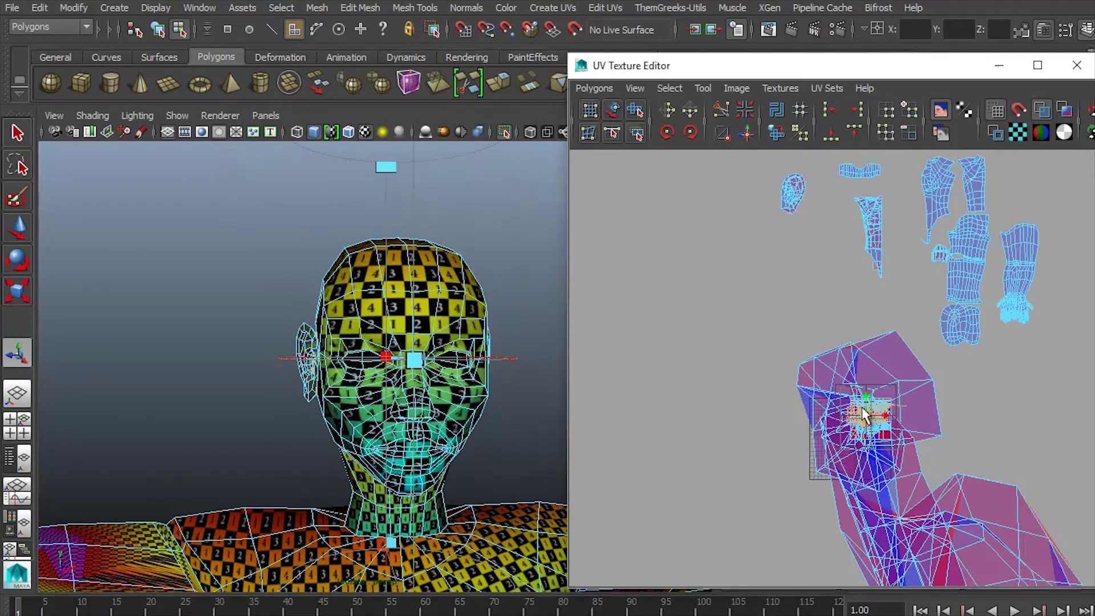
{"action": "left_click_drag", "start_coordinate": [861, 406], "coordinate": [724, 222]}
Step: Frame the face shell in UV mode and unfold the UVs around the eye
{"action": "key", "text": "f"}
{"action": "right_click_drag", "start_coordinate": [791, 321], "coordinate": [955, 385], "text": "alt"}
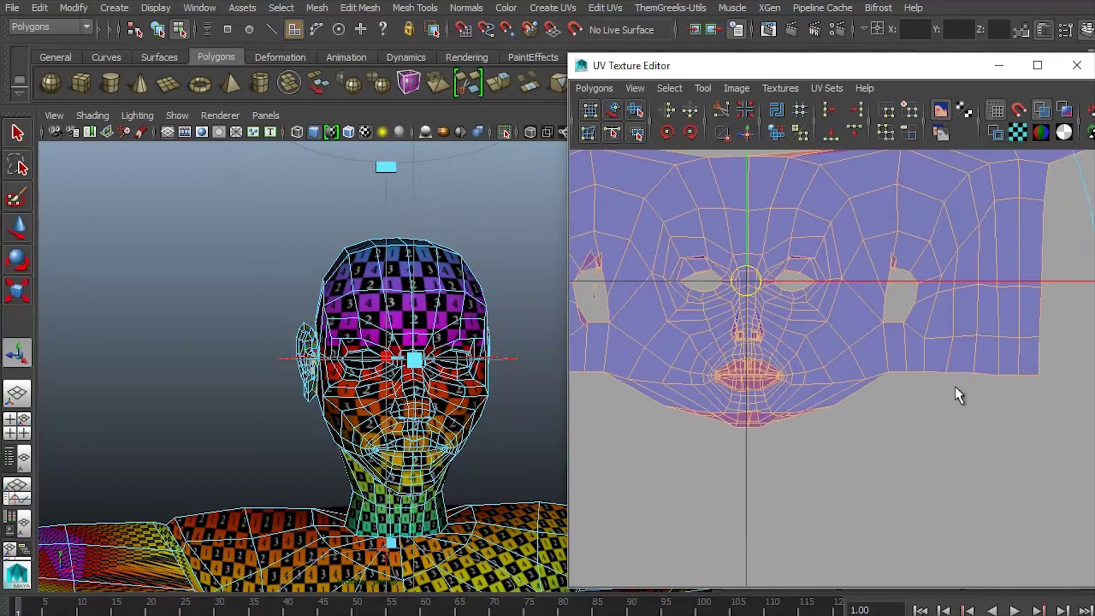
{"action": "scroll", "coordinate": [814, 293], "scroll_direction": "up", "scroll_amount": 5}
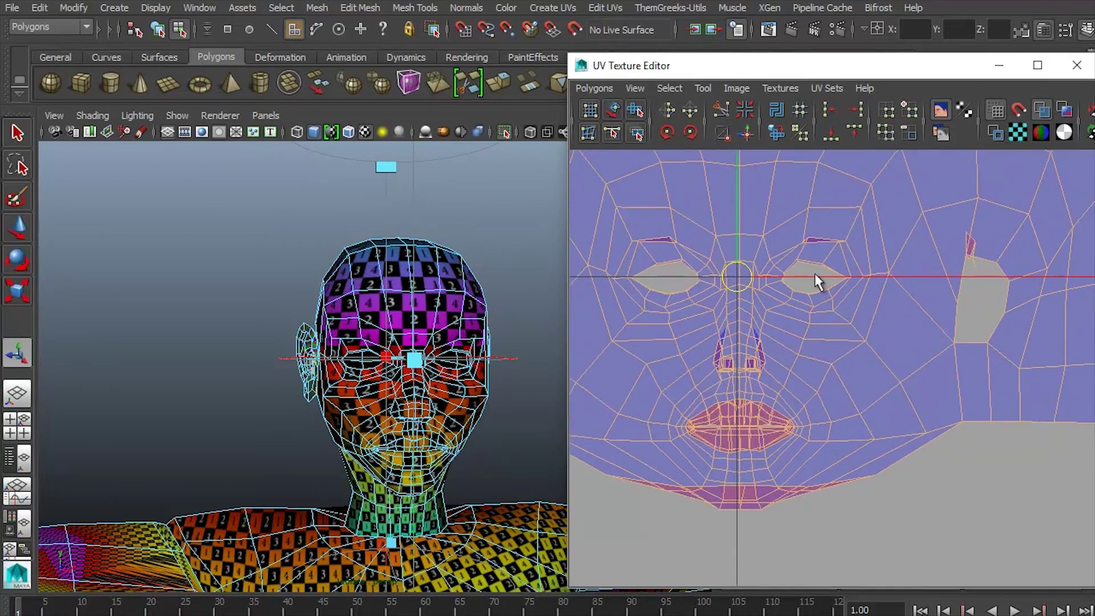
{"action": "right_click_drag", "start_coordinate": [815, 272], "coordinate": [889, 251]}
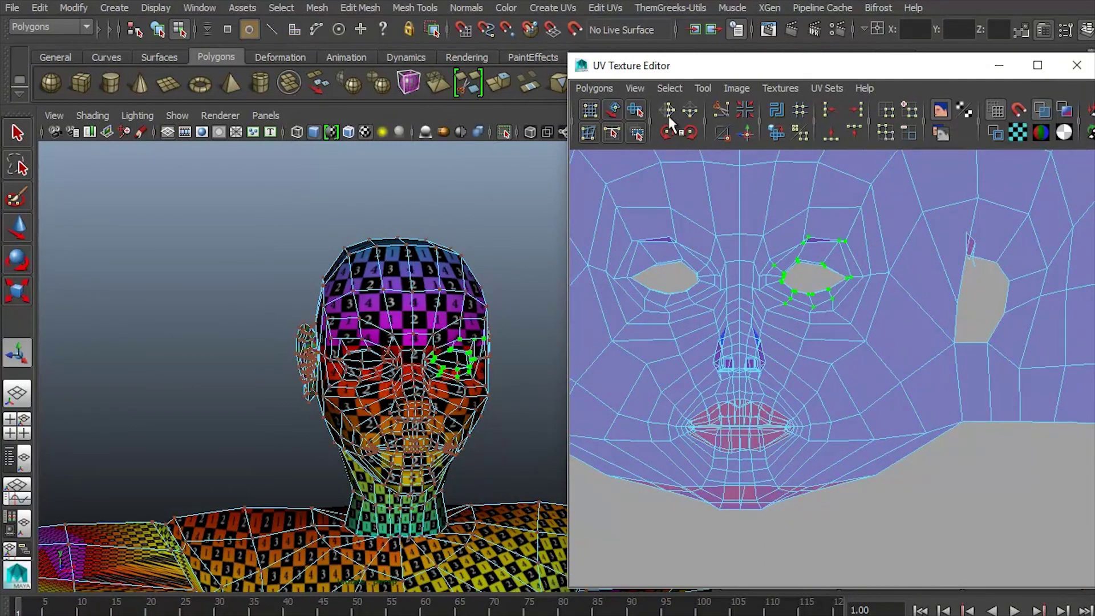
{"action": "left_click", "coordinate": [635, 110]}
{"action": "mouse_move", "coordinate": [752, 318]}
{"action": "left_mouse_down"}
{"action": "mouse_move", "coordinate": [770, 320]}
{"action": "mouse_move", "coordinate": [760, 340]}
{"action": "left_mouse_up"}
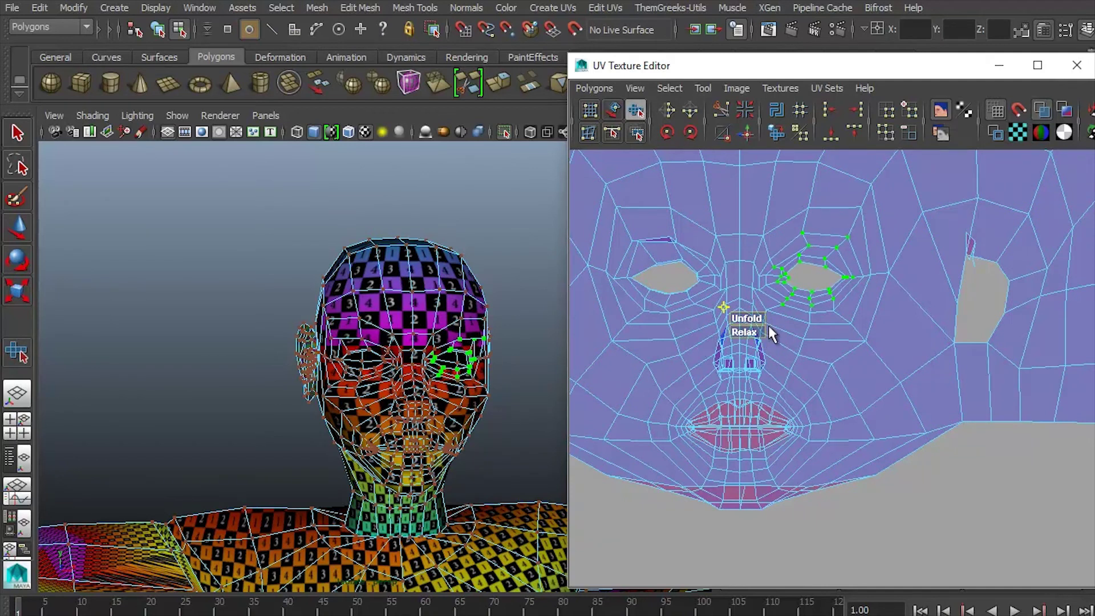
Step: Relax and unfold the UVs along the chin, then select the lowest chin UV
{"action": "middle_click_drag", "start_coordinate": [768, 325], "coordinate": [731, 297], "text": "alt"}
{"action": "left_click_drag", "start_coordinate": [631, 440], "coordinate": [817, 505]}
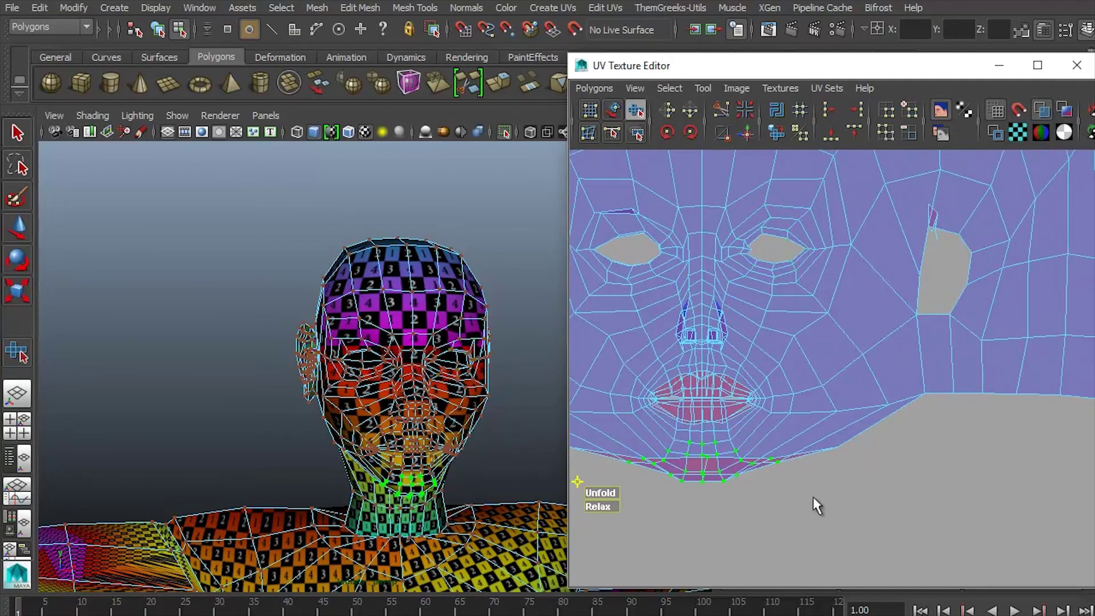
{"action": "left_click_drag", "start_coordinate": [619, 509], "coordinate": [699, 482]}
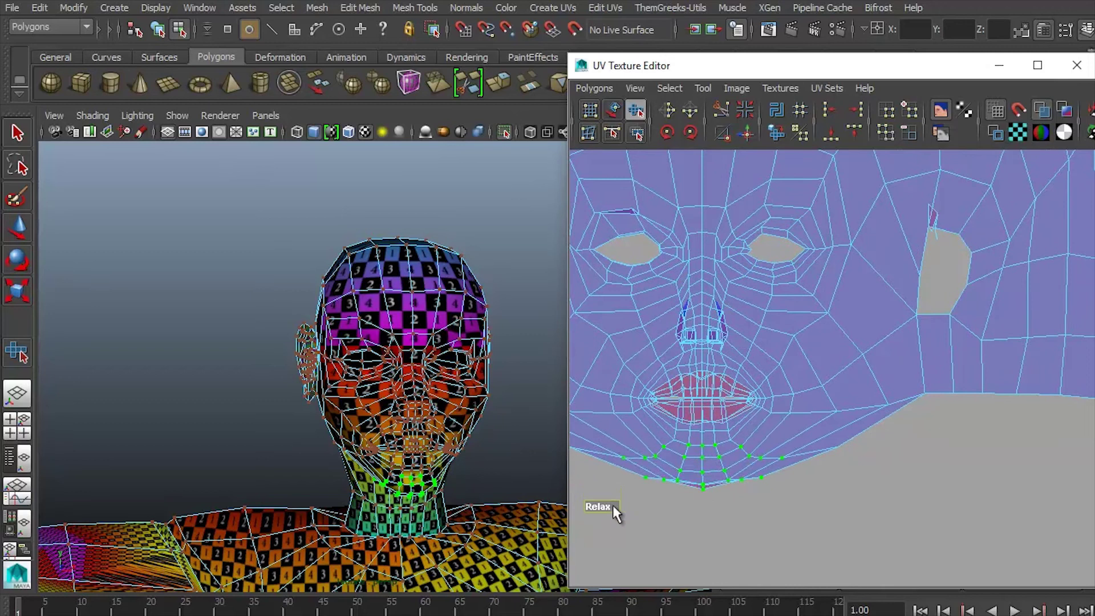
{"action": "left_click_drag", "start_coordinate": [600, 494], "coordinate": [660, 495]}
{"action": "right_click_drag", "start_coordinate": [710, 479], "coordinate": [902, 484], "text": "alt"}
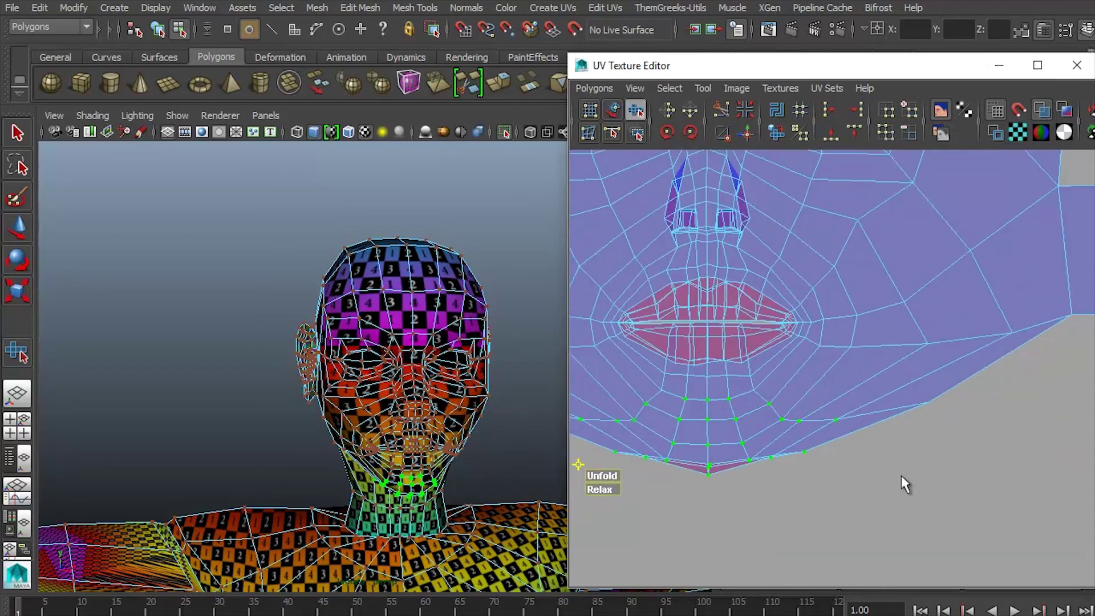
{"action": "middle_click_drag", "start_coordinate": [902, 485], "coordinate": [787, 409], "text": "alt"}
{"action": "left_click", "coordinate": [762, 371]}
Step: Move the chin UV straight down along Y
{"action": "key", "text": "w"}
{"action": "left_click_drag", "start_coordinate": [759, 283], "coordinate": [754, 317]}
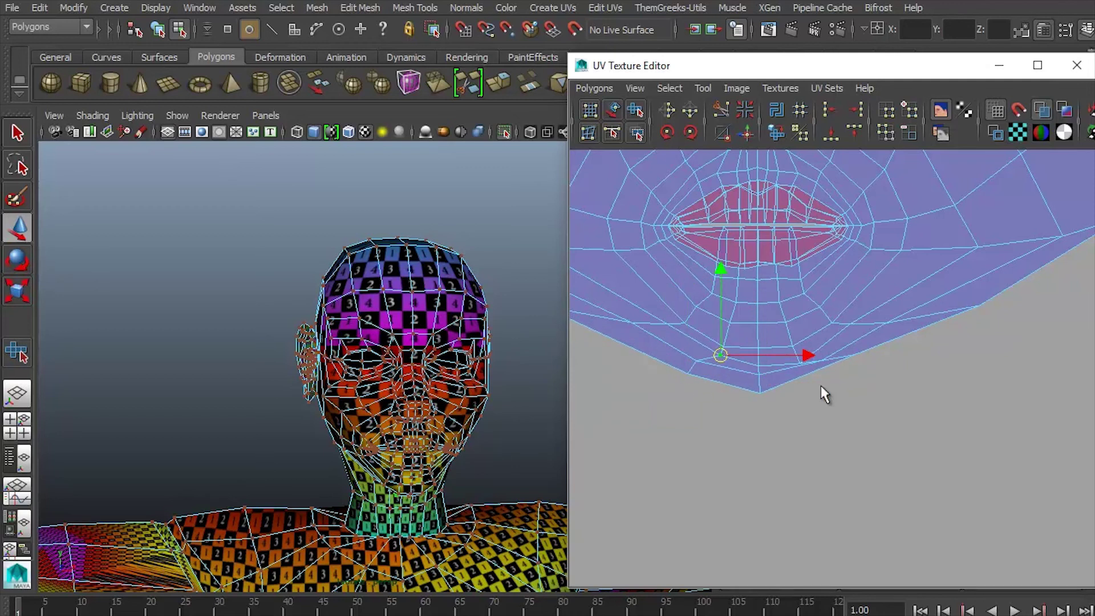
{"action": "left_click", "coordinate": [854, 359]}
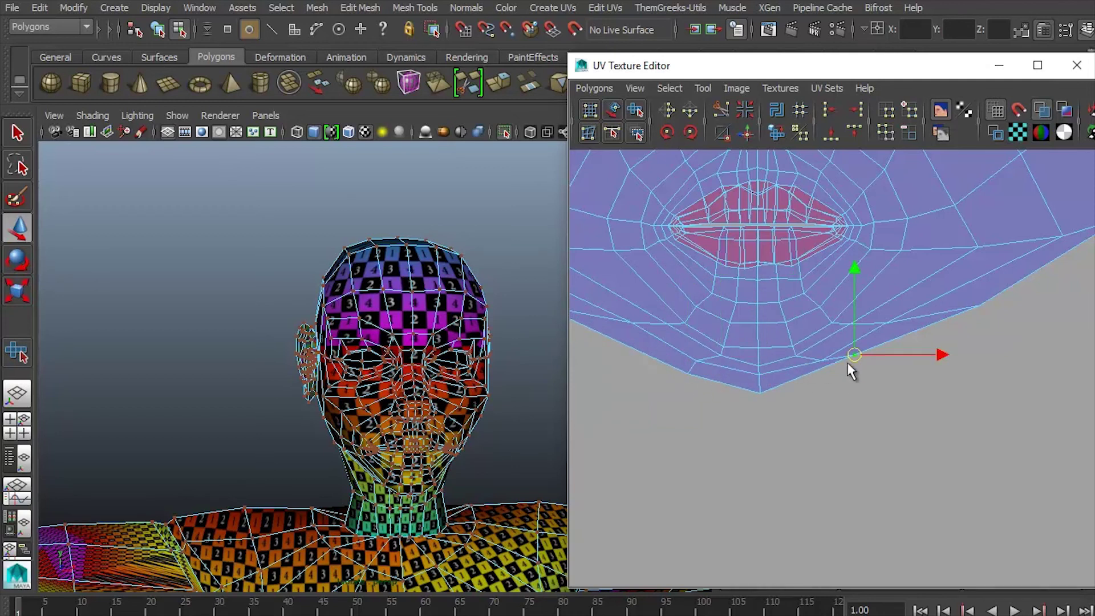
Step: Drag a UV on the shell's right edge up and left to pull in the stretched spike
{"action": "scroll", "coordinate": [818, 435], "scroll_direction": "down", "scroll_amount": 3}
{"action": "scroll", "coordinate": [826, 320], "scroll_direction": "up", "scroll_amount": 4}
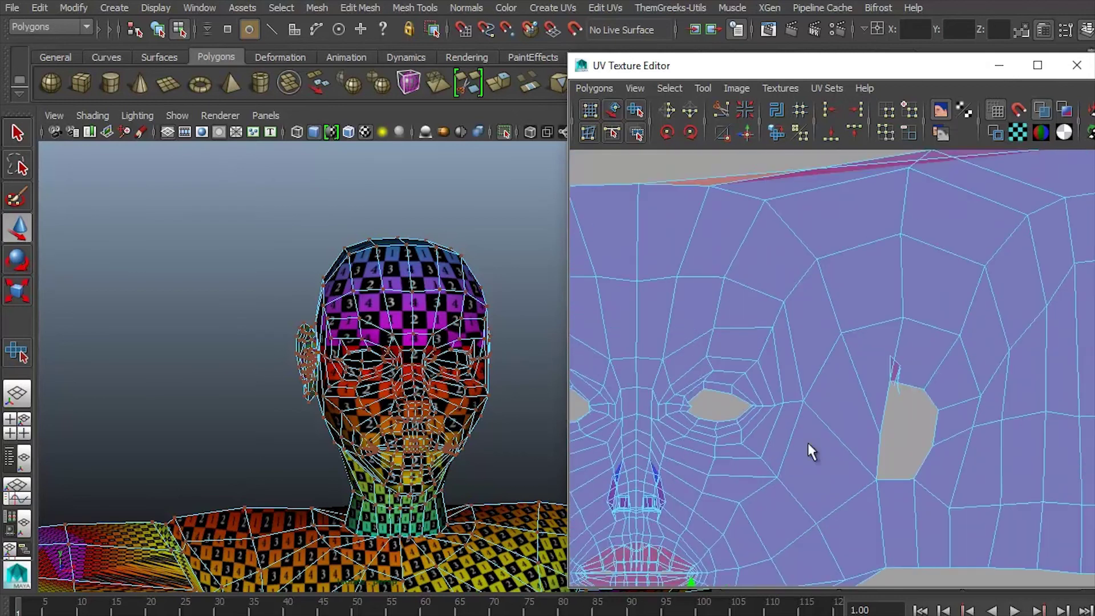
{"action": "scroll", "coordinate": [748, 320], "scroll_direction": "down", "scroll_amount": 3}
{"action": "scroll", "coordinate": [765, 367], "scroll_direction": "up", "scroll_amount": 5}
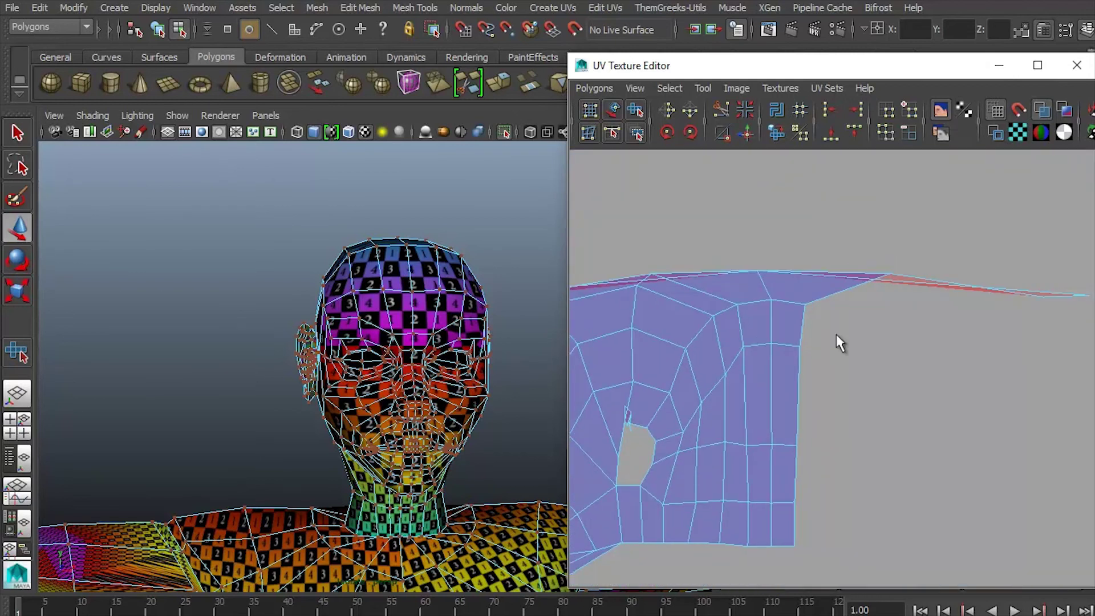
{"action": "left_click_drag", "start_coordinate": [1092, 300], "coordinate": [1089, 294]}
{"action": "middle_click_drag", "start_coordinate": [1090, 294], "coordinate": [705, 337]}
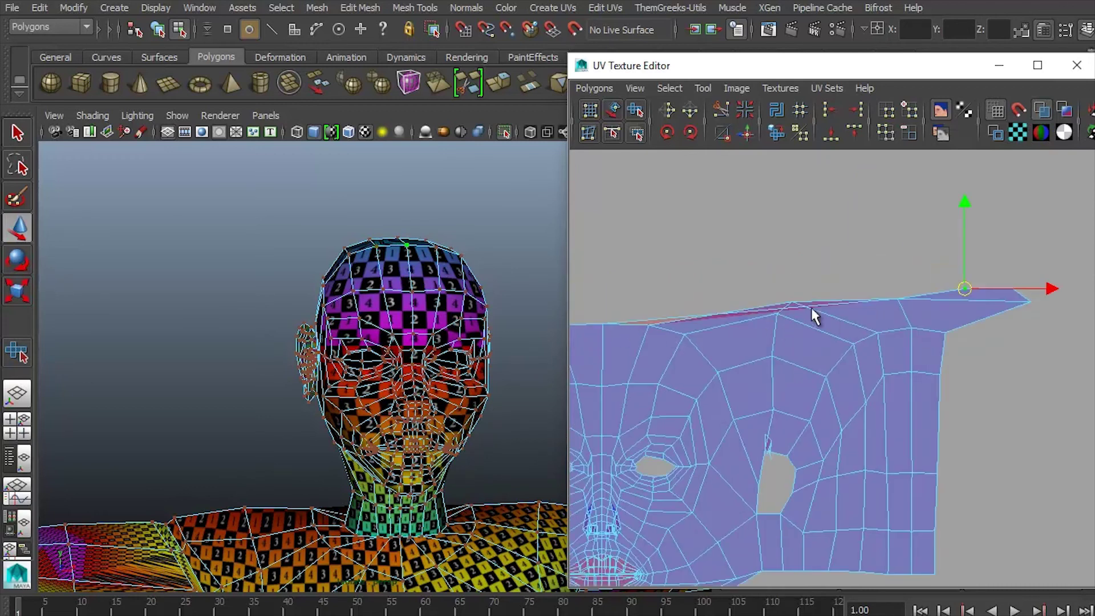
Step: Shift the edge UV left to even the top edge, then zoom onto the nose and mouth
{"action": "middle_click_drag", "start_coordinate": [907, 302], "coordinate": [774, 326]}
{"action": "right_click_drag", "start_coordinate": [775, 326], "coordinate": [995, 434], "text": "alt"}
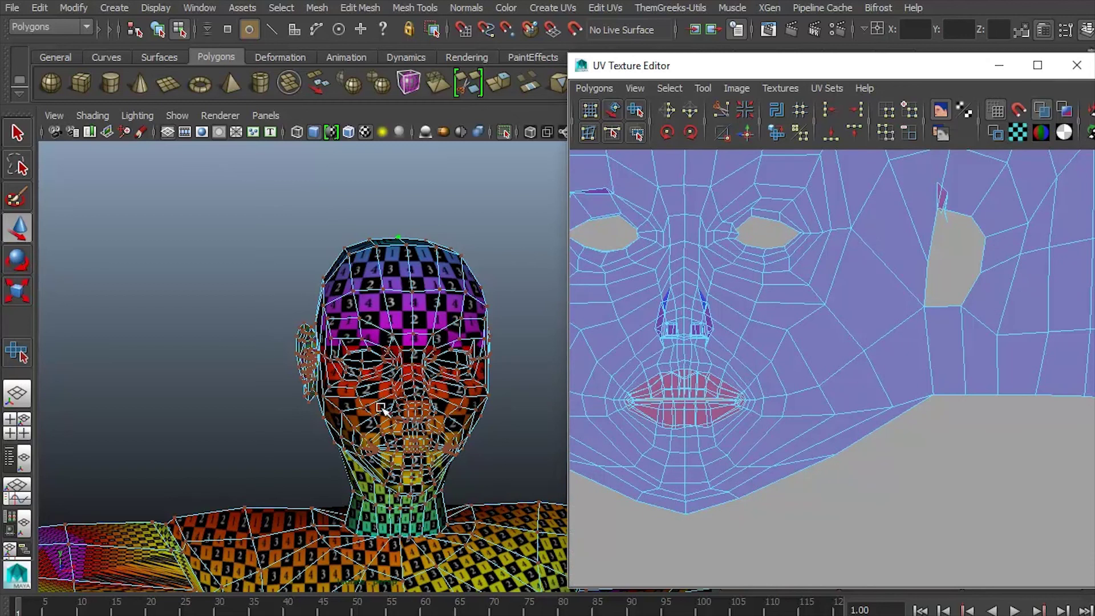
{"action": "scroll", "coordinate": [381, 407], "scroll_direction": "up", "scroll_amount": 10}
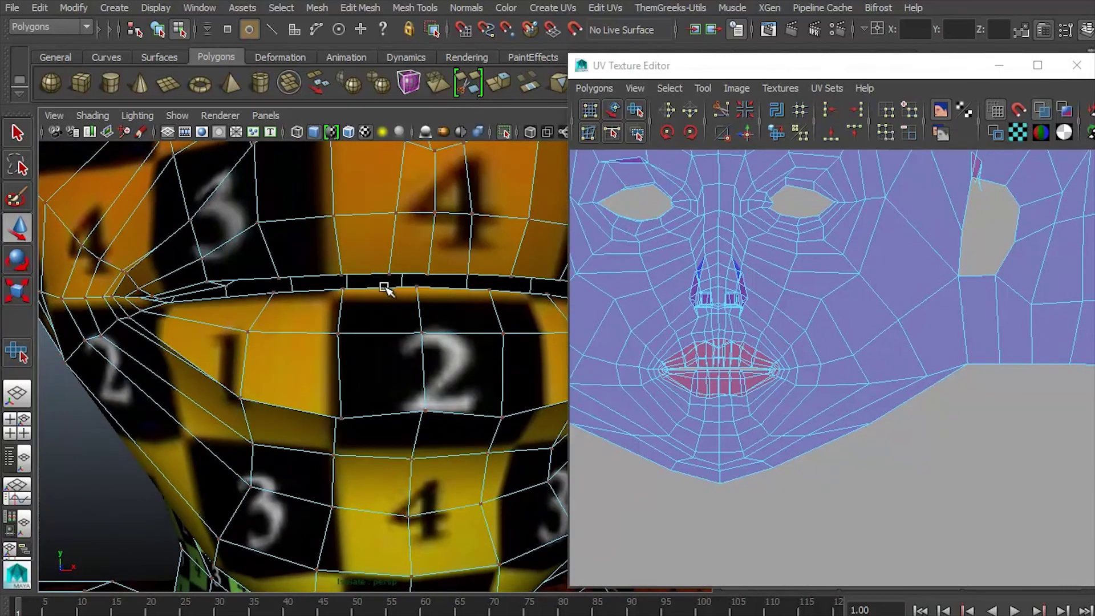
{"action": "right_click_drag", "start_coordinate": [385, 288], "coordinate": [360, 276], "text": "alt"}
Step: Select an edge on the lip and convert the selection to the whole lip UV shell
{"action": "right_click_drag", "start_coordinate": [337, 226], "coordinate": [335, 199]}
{"action": "double_click", "coordinate": [304, 234]}
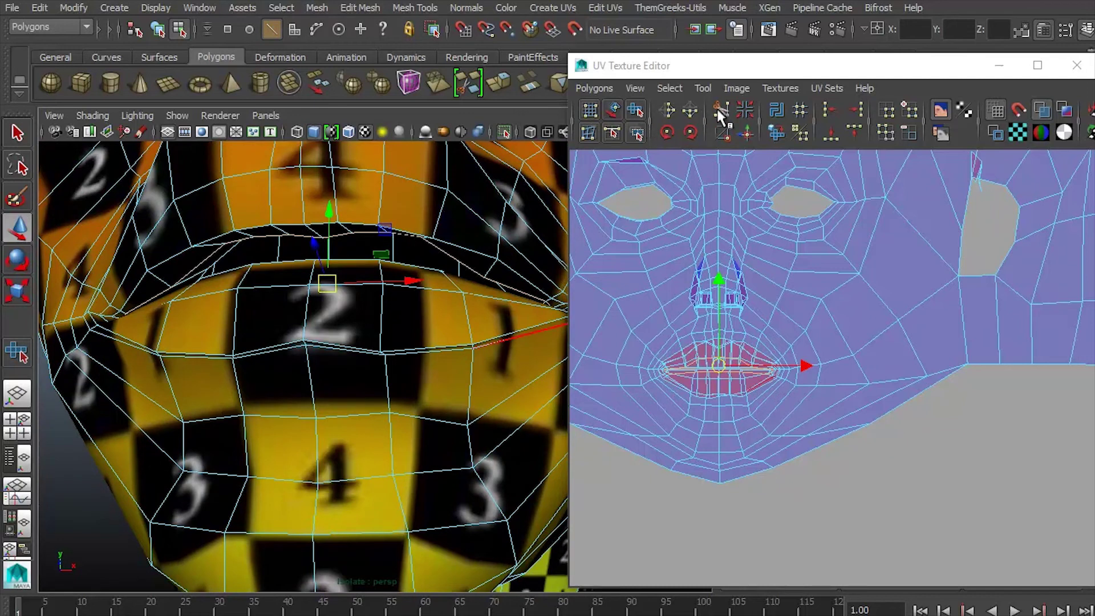
{"action": "right_click_drag", "start_coordinate": [278, 263], "coordinate": [230, 253]}
{"action": "left_click", "coordinate": [230, 252]}
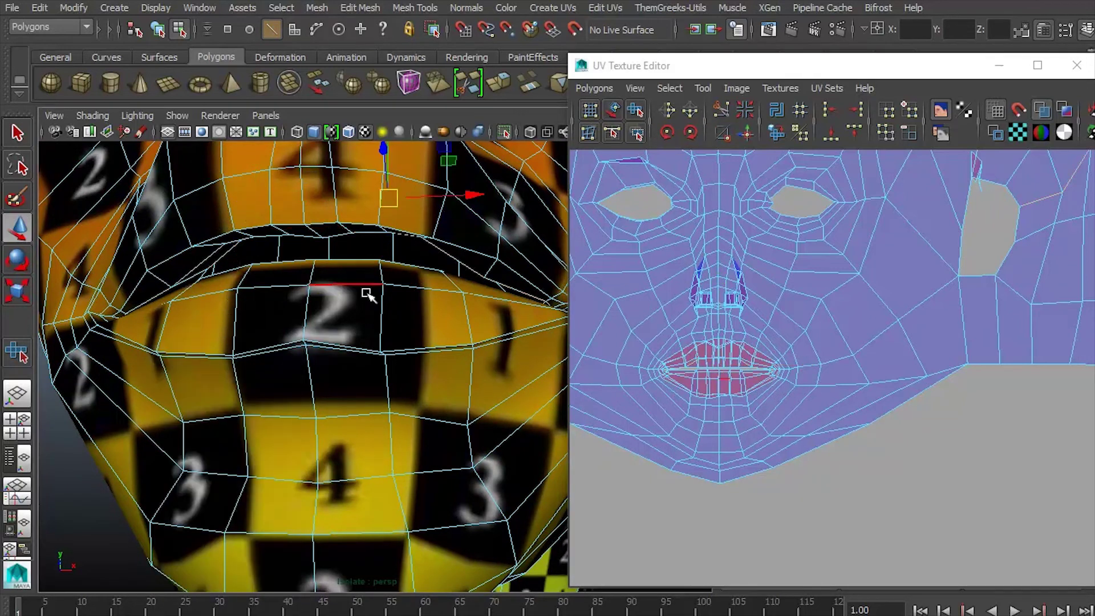
{"action": "right_click_drag", "start_coordinate": [868, 408], "coordinate": [1074, 411], "text": "alt"}
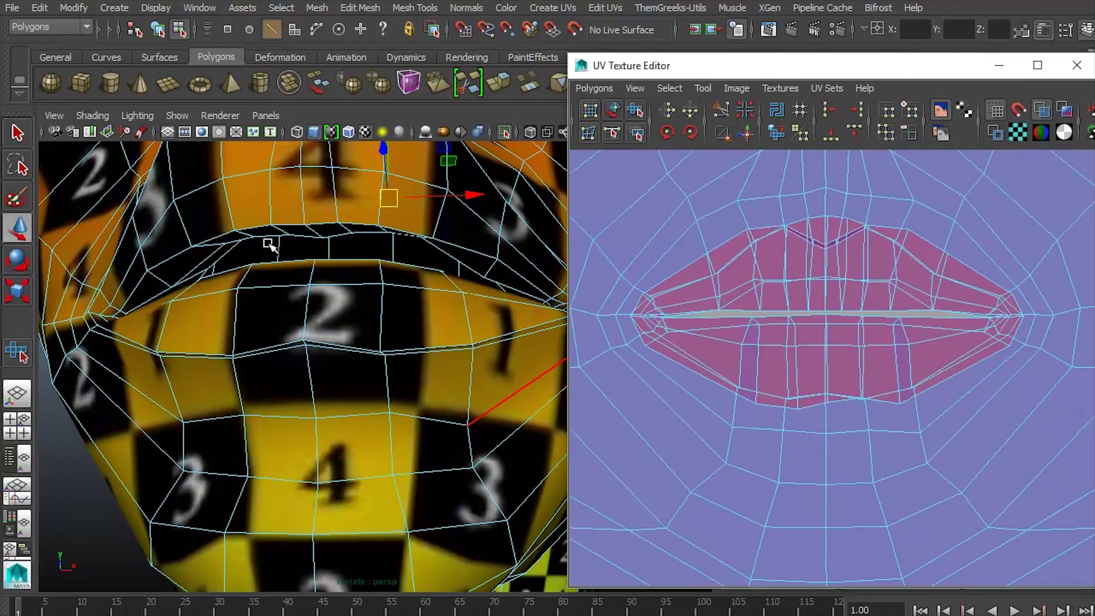
{"action": "left_click_drag", "start_coordinate": [220, 252], "coordinate": [376, 271], "text": "alt"}
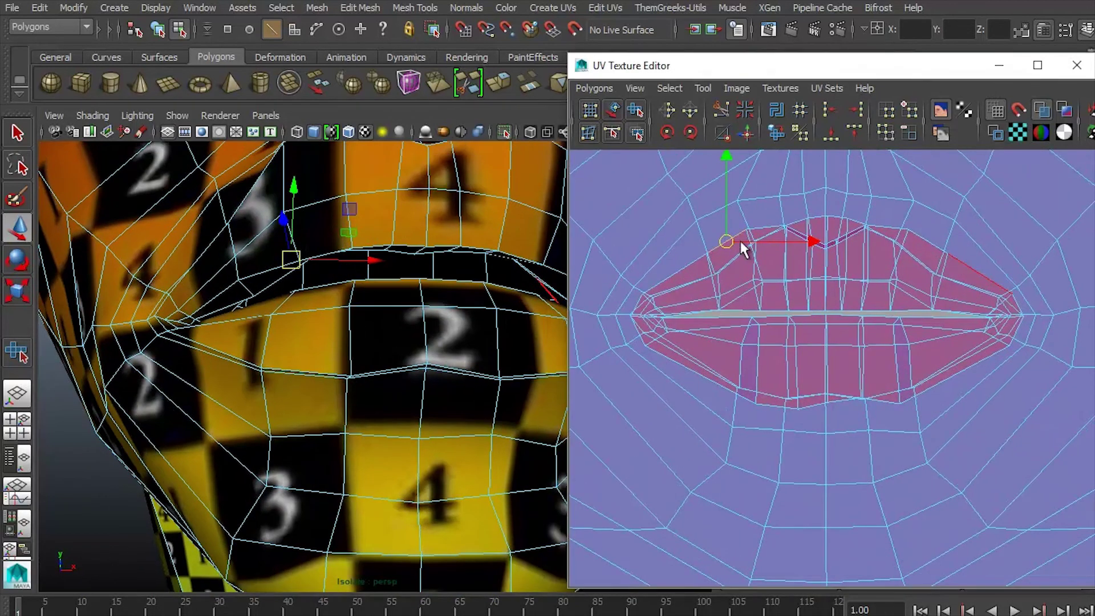
{"action": "right_click_drag", "start_coordinate": [741, 241], "coordinate": [790, 224], "text": "ctrl"}
{"action": "right_click_drag", "start_coordinate": [933, 308], "coordinate": [656, 246], "text": "alt"}
Step: Undo the lip shell move, then unfold and relax the lip corner UVs
{"action": "left_click_drag", "start_coordinate": [831, 359], "coordinate": [1000, 409]}
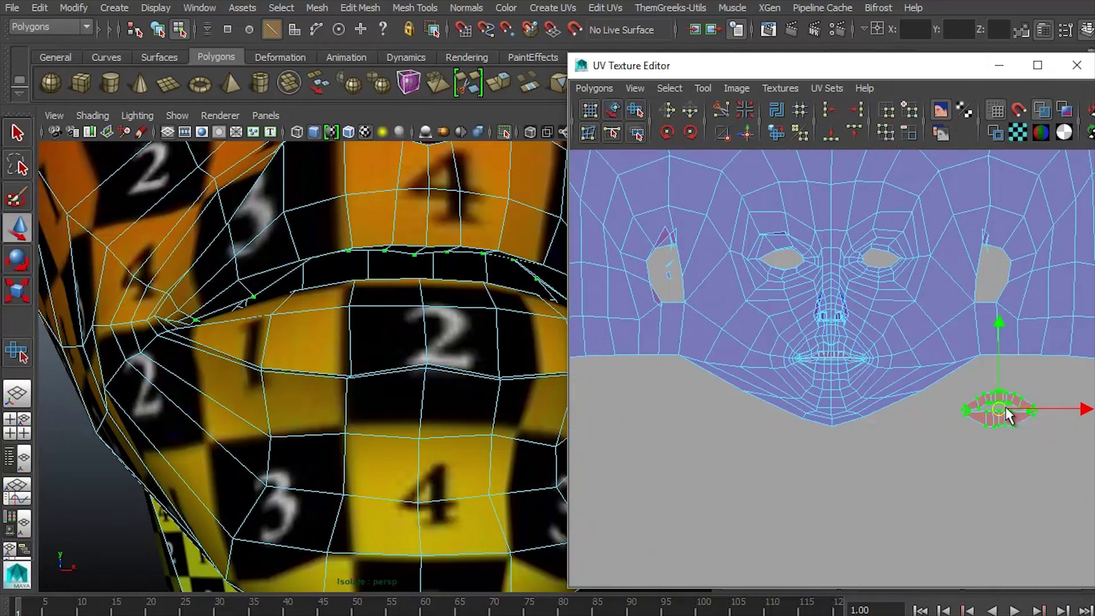
{"action": "middle_click_drag", "start_coordinate": [1007, 415], "coordinate": [734, 330], "text": "alt"}
{"action": "right_click_drag", "start_coordinate": [734, 330], "coordinate": [909, 416], "text": "alt"}
{"action": "key", "text": "ctrl+z"}
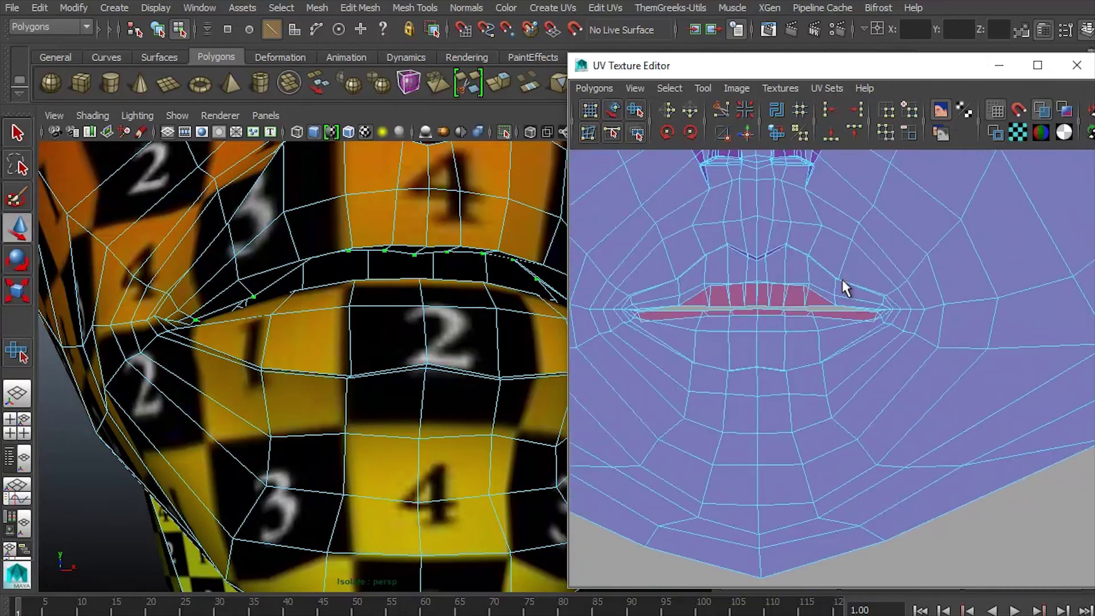
{"action": "right_click_drag", "start_coordinate": [830, 298], "coordinate": [890, 298]}
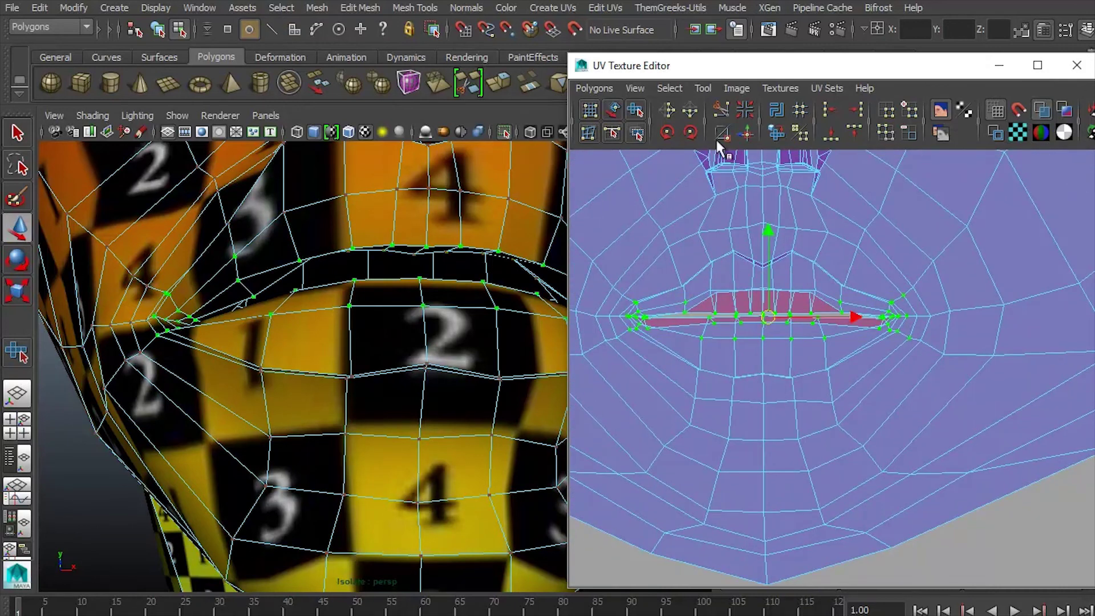
{"action": "left_click", "coordinate": [636, 110]}
{"action": "mouse_move", "coordinate": [610, 361]}
{"action": "left_mouse_down"}
{"action": "mouse_move", "coordinate": [631, 359]}
{"action": "mouse_move", "coordinate": [608, 378]}
{"action": "left_mouse_up"}
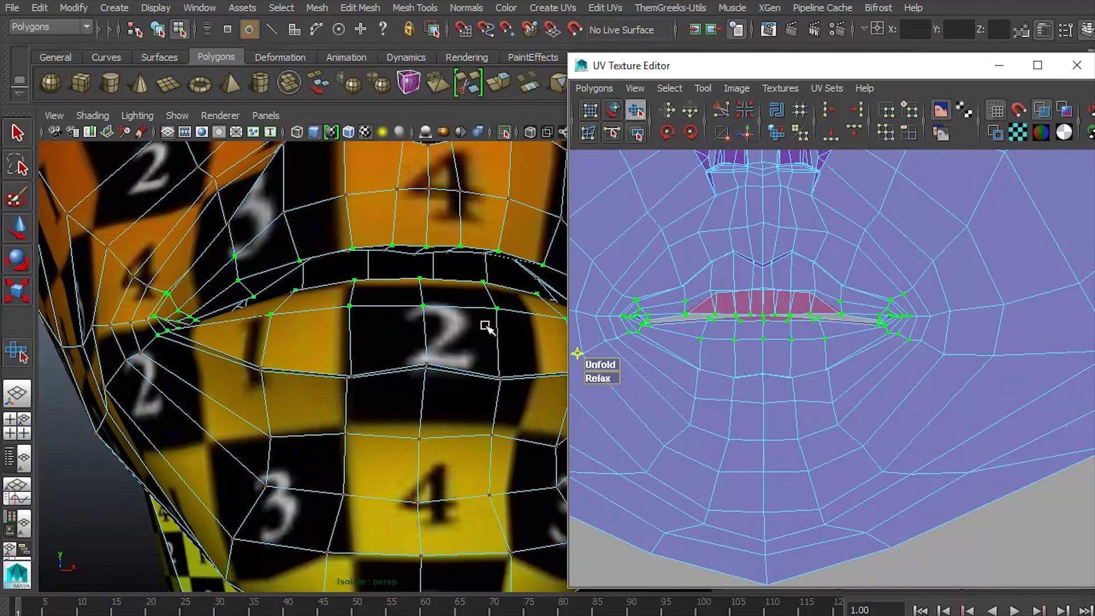
{"action": "left_click_drag", "start_coordinate": [489, 321], "coordinate": [456, 301], "text": "alt"}
{"action": "scroll", "coordinate": [729, 294], "scroll_direction": "up", "scroll_amount": 3}
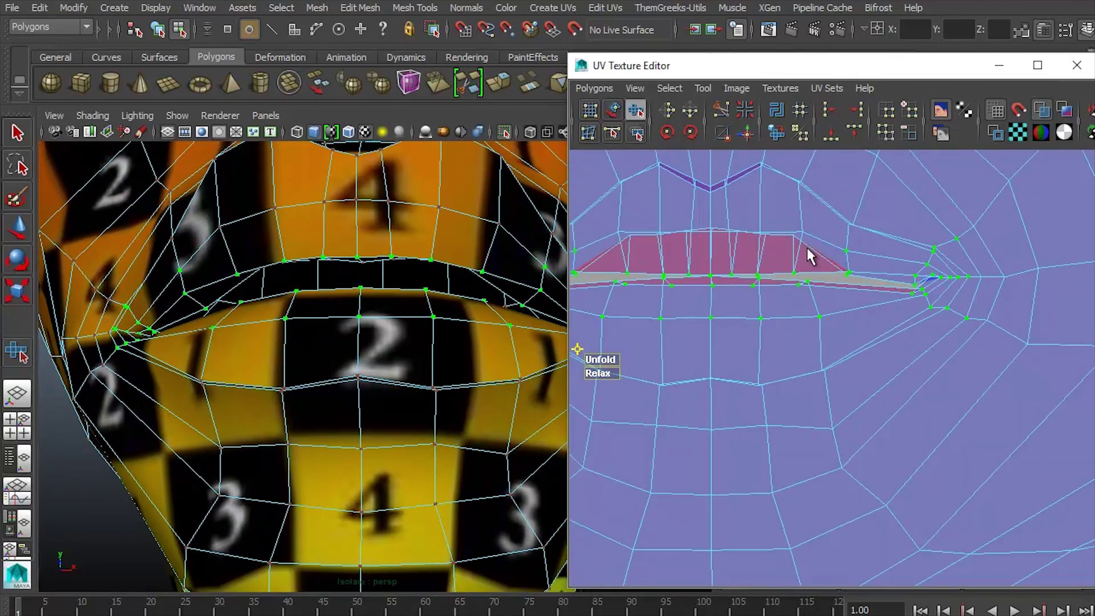
Step: Select the upper-lip UVs and pull them down along V onto the mouth seam
{"action": "left_click", "coordinate": [793, 235]}
{"action": "key", "text": "w"}
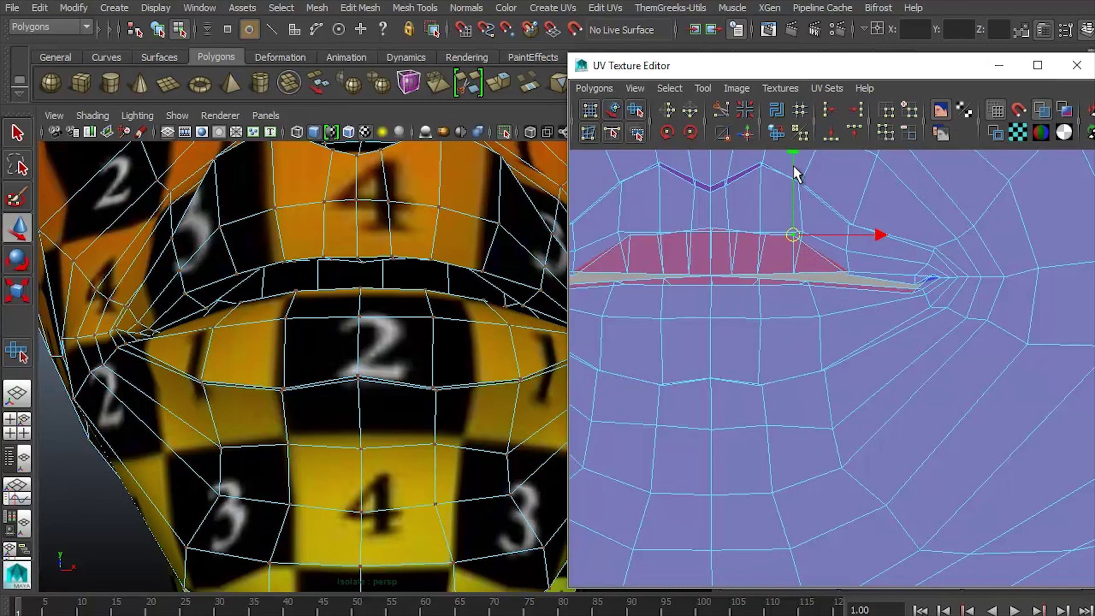
{"action": "left_click_drag", "start_coordinate": [794, 168], "coordinate": [793, 197]}
{"action": "scroll", "coordinate": [451, 328], "scroll_direction": "down", "scroll_amount": 5}
{"action": "scroll", "coordinate": [450, 327], "scroll_direction": "up", "scroll_amount": 5}
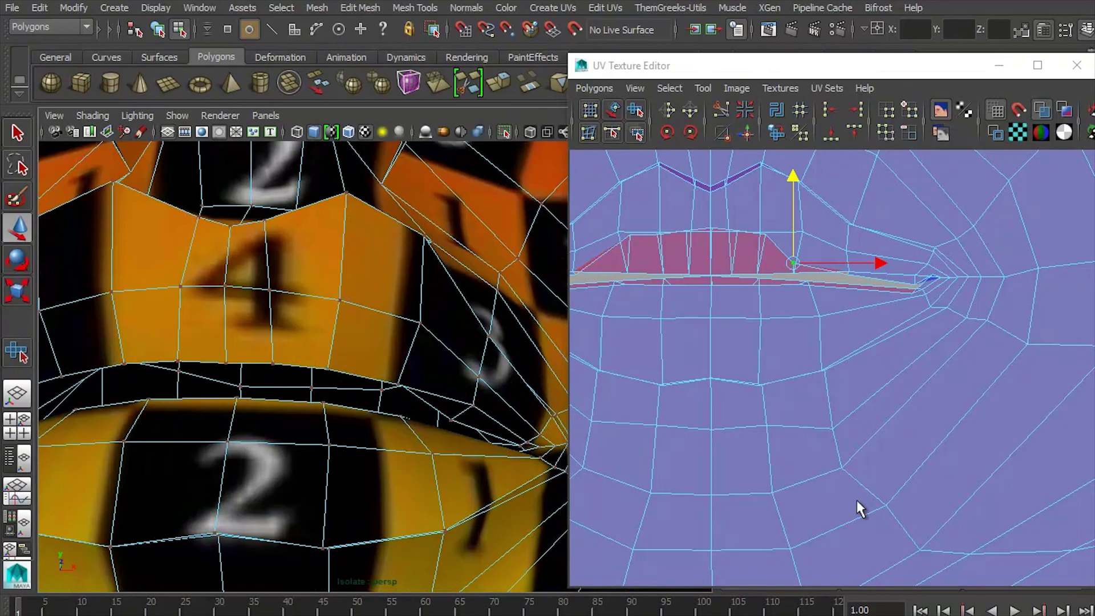
{"action": "key", "text": "ctrl+z"}
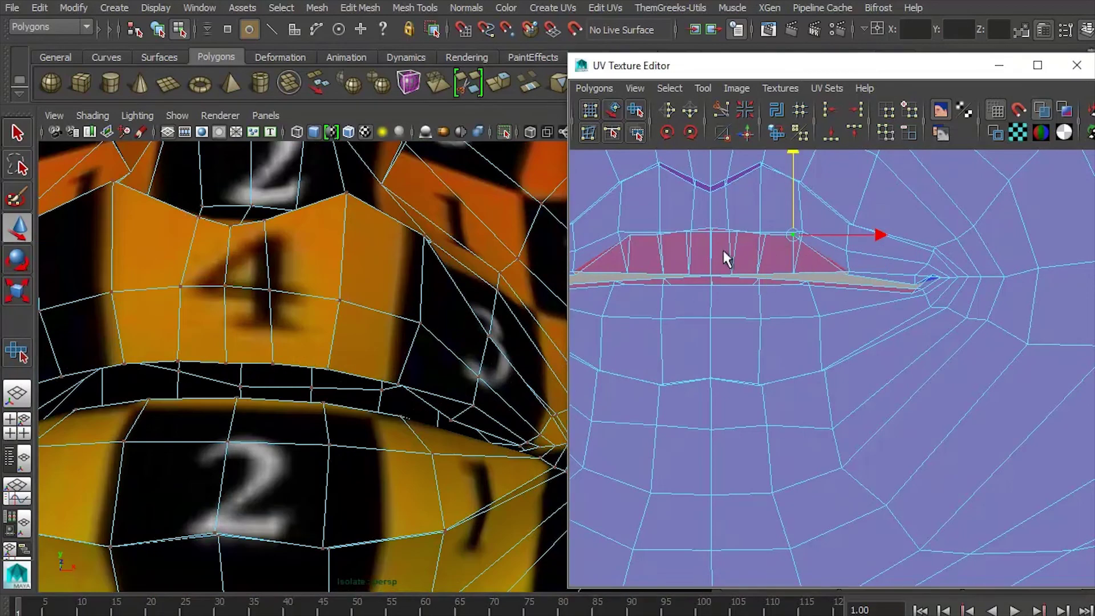
{"action": "scroll", "coordinate": [861, 262], "scroll_direction": "up", "scroll_amount": 4}
{"action": "scroll", "coordinate": [710, 185], "scroll_direction": "down", "scroll_amount": 2}
{"action": "left_click", "coordinate": [648, 229], "text": "shift"}
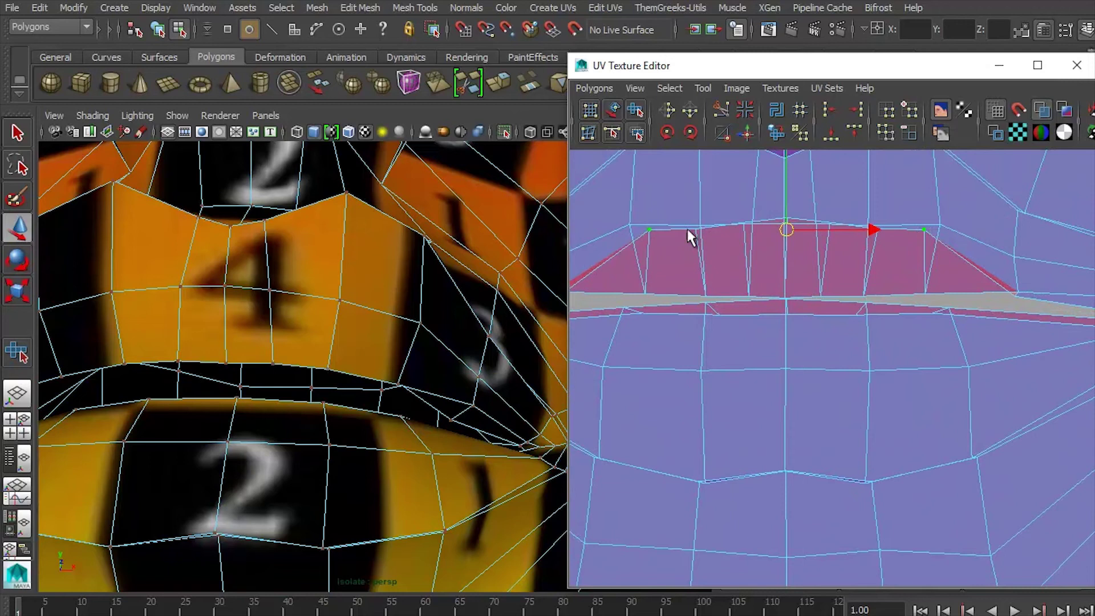
{"action": "left_click", "coordinate": [697, 227], "text": "shift"}
{"action": "left_click_drag", "start_coordinate": [791, 178], "coordinate": [781, 190]}
{"action": "key", "text": "ctrl+z"}
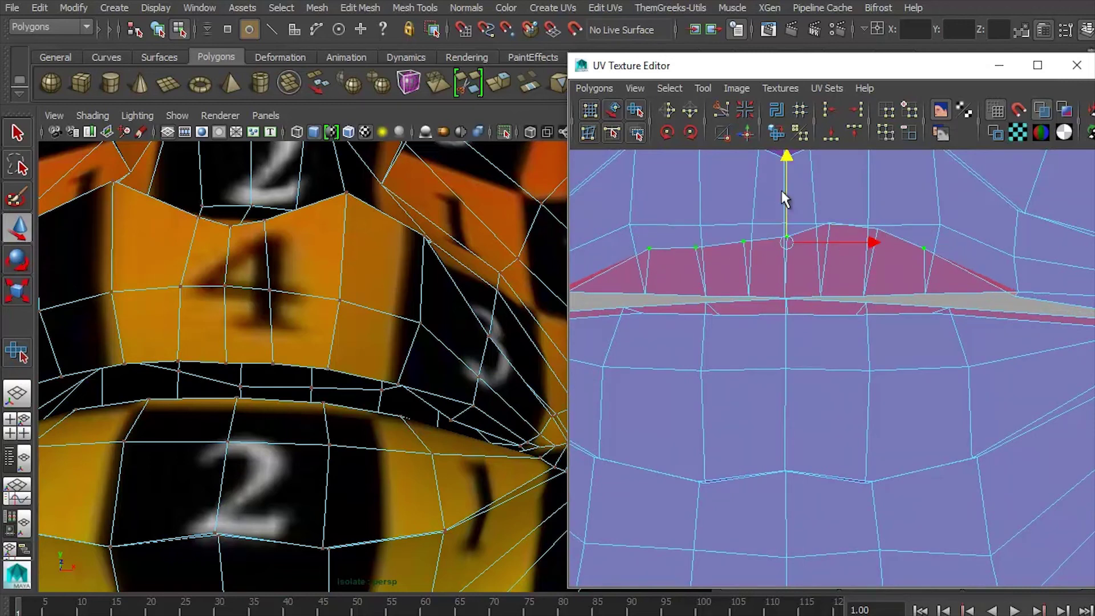
{"action": "key", "text": "ctrl+z"}
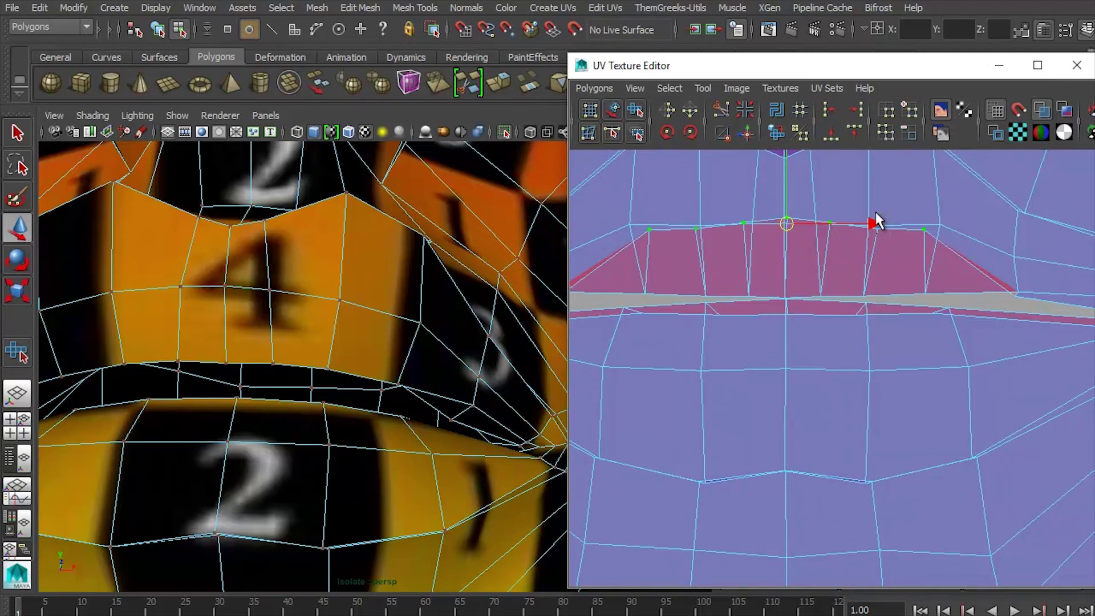
{"action": "left_click_drag", "start_coordinate": [800, 152], "coordinate": [771, 243]}
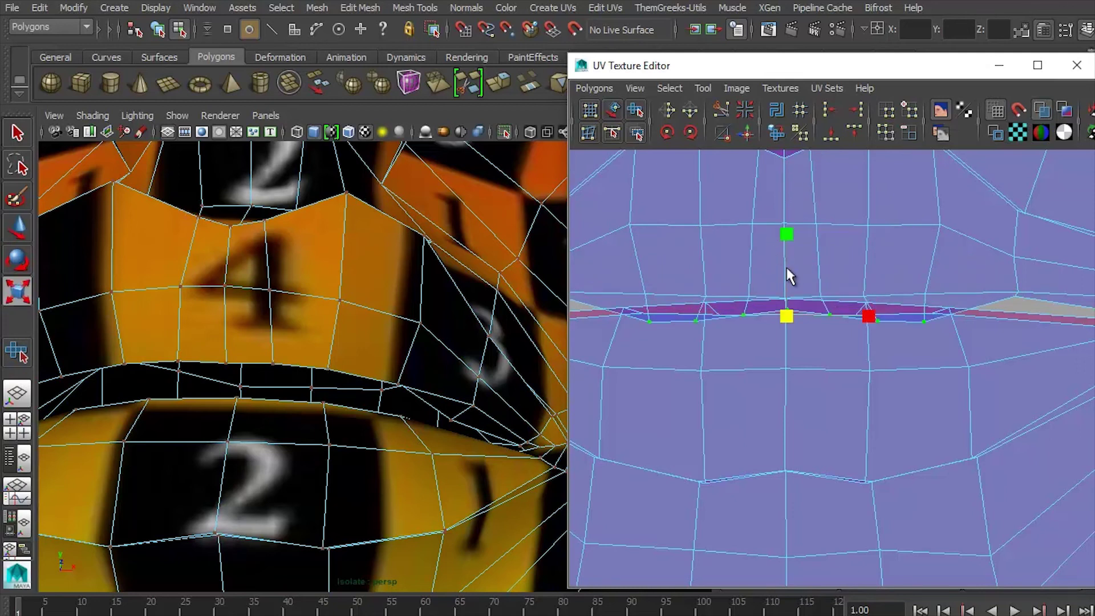
Step: Flatten the inner-lip UV row in V and move its left and right end UVs into line
{"action": "left_click_drag", "start_coordinate": [786, 234], "coordinate": [790, 259]}
{"action": "key", "text": "w"}
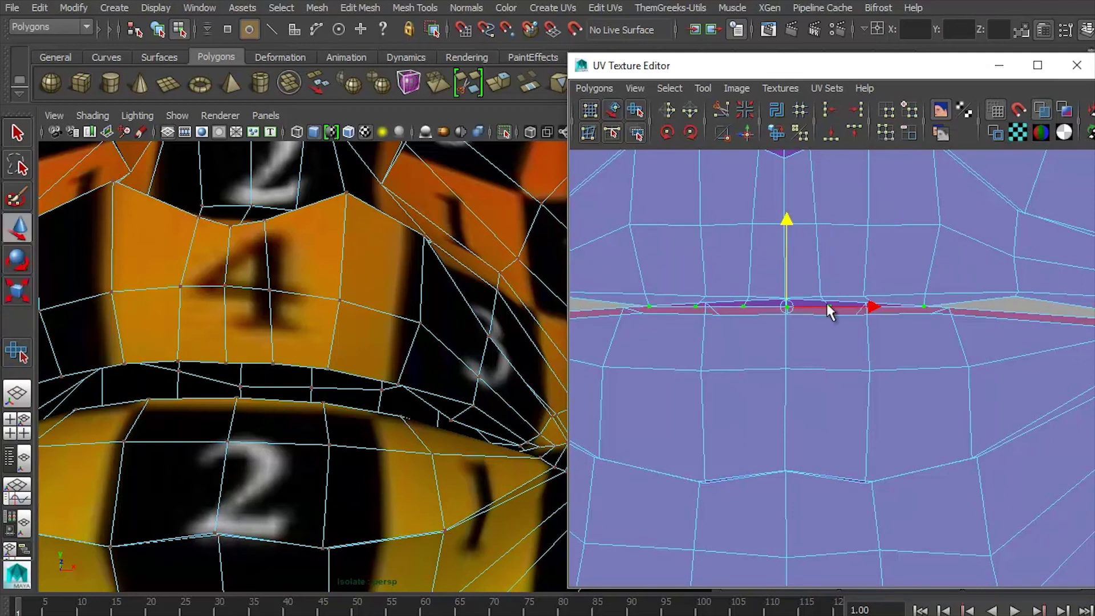
{"action": "middle_click_drag", "start_coordinate": [827, 303], "coordinate": [848, 320], "text": "alt"}
{"action": "left_click", "coordinate": [644, 335]}
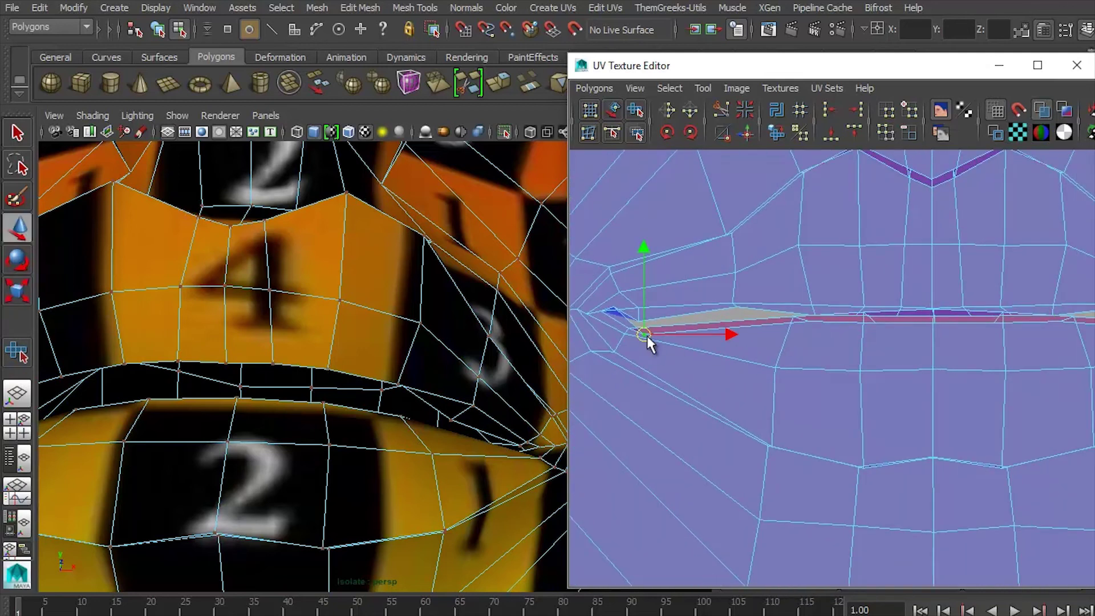
{"action": "left_click_drag", "start_coordinate": [646, 335], "coordinate": [623, 322]}
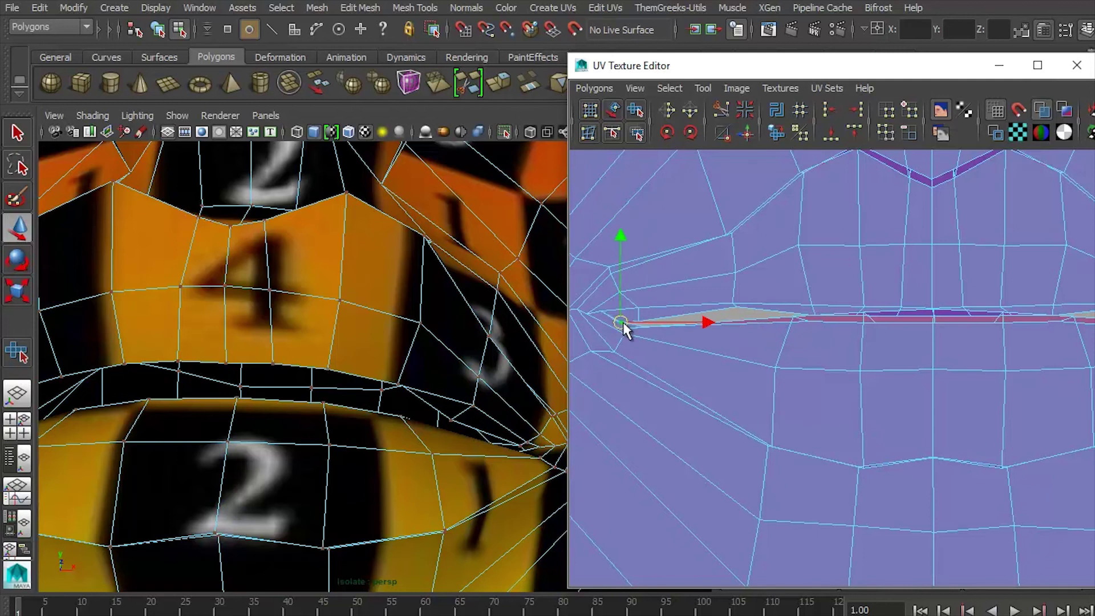
{"action": "middle_click_drag", "start_coordinate": [795, 344], "coordinate": [735, 356], "text": "alt"}
{"action": "left_click", "coordinate": [923, 335]}
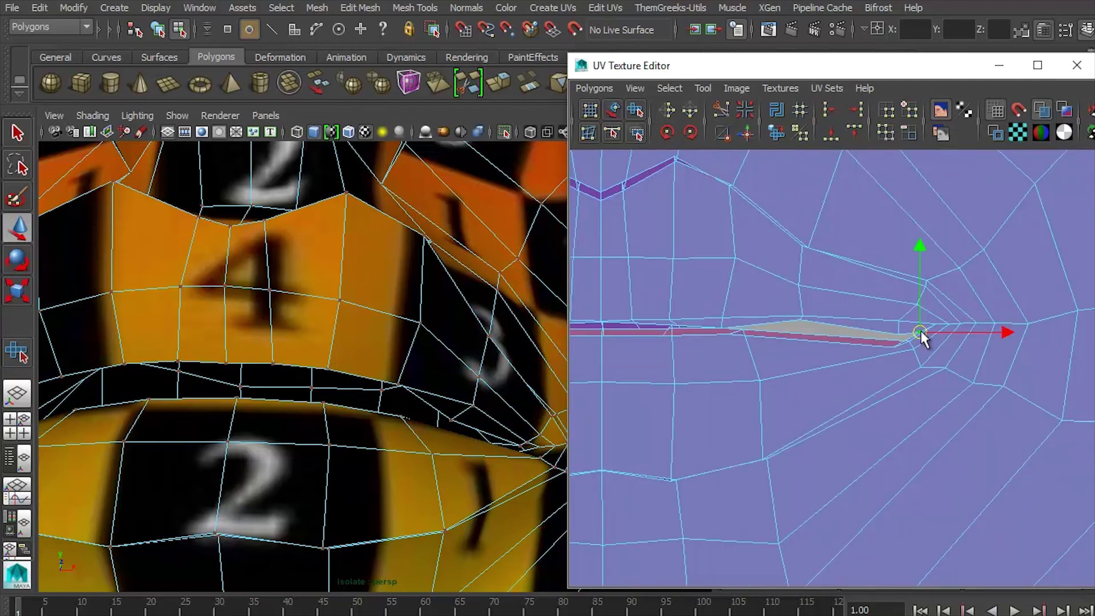
{"action": "mouse_move", "coordinate": [924, 337]}
{"action": "left_mouse_down"}
{"action": "mouse_move", "coordinate": [902, 359]}
{"action": "mouse_move", "coordinate": [910, 342]}
{"action": "left_mouse_up"}
Step: Even out the middle of the lip row by shifting individual UVs, including a lower-lip UV
{"action": "middle_click_drag", "start_coordinate": [775, 350], "coordinate": [855, 368], "text": "alt"}
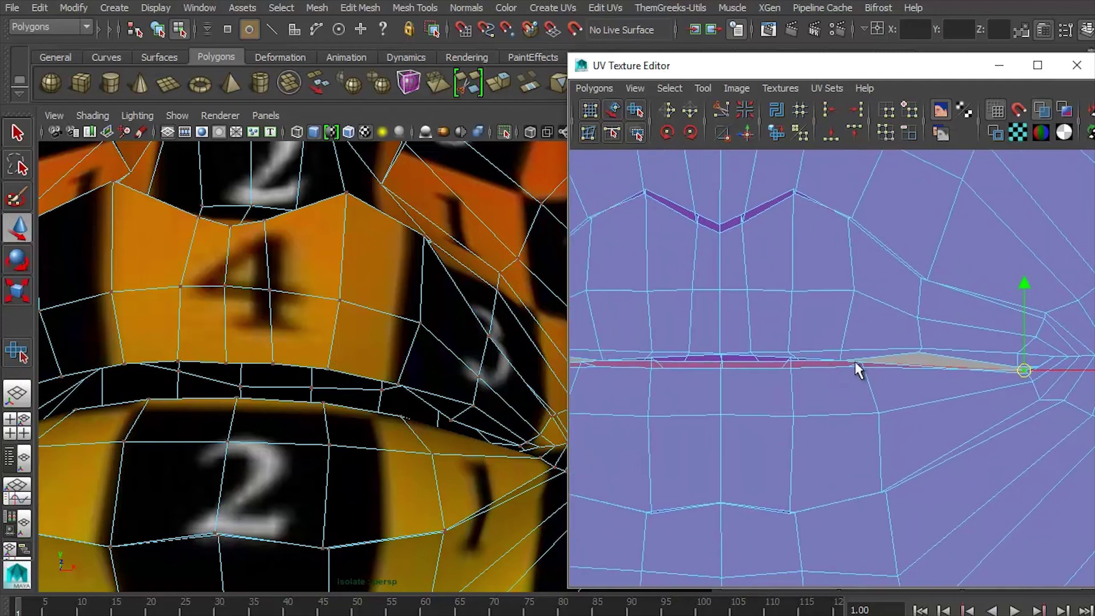
{"action": "left_click", "coordinate": [845, 354]}
{"action": "left_click_drag", "start_coordinate": [841, 349], "coordinate": [863, 358]}
{"action": "right_click_drag", "start_coordinate": [787, 371], "coordinate": [1008, 385], "text": "alt"}
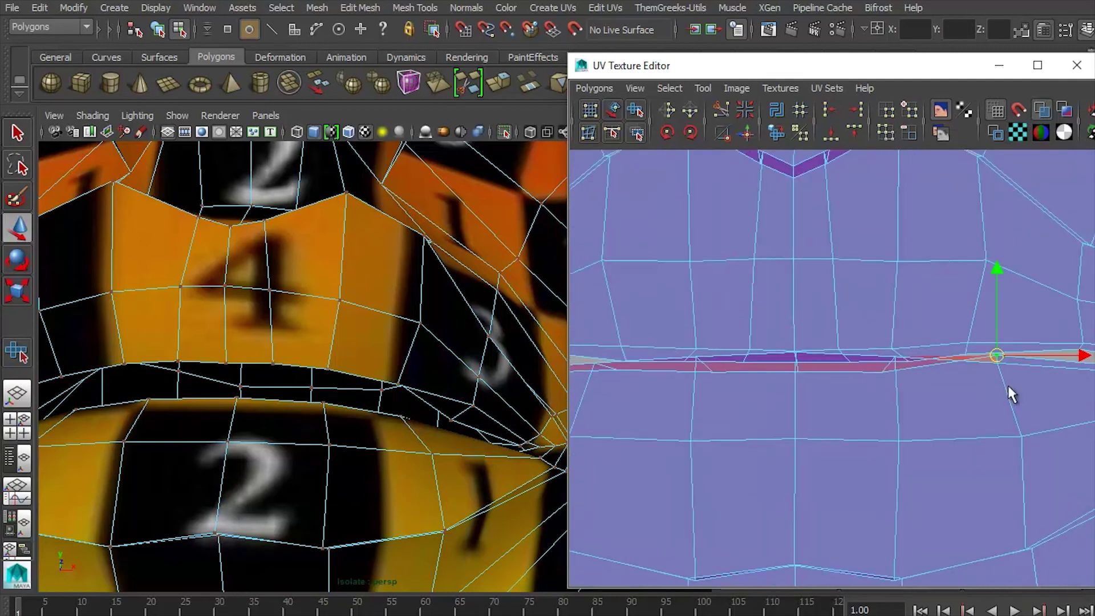
{"action": "left_click", "coordinate": [796, 367]}
{"action": "left_click", "coordinate": [883, 396]}
{"action": "left_click", "coordinate": [882, 371]}
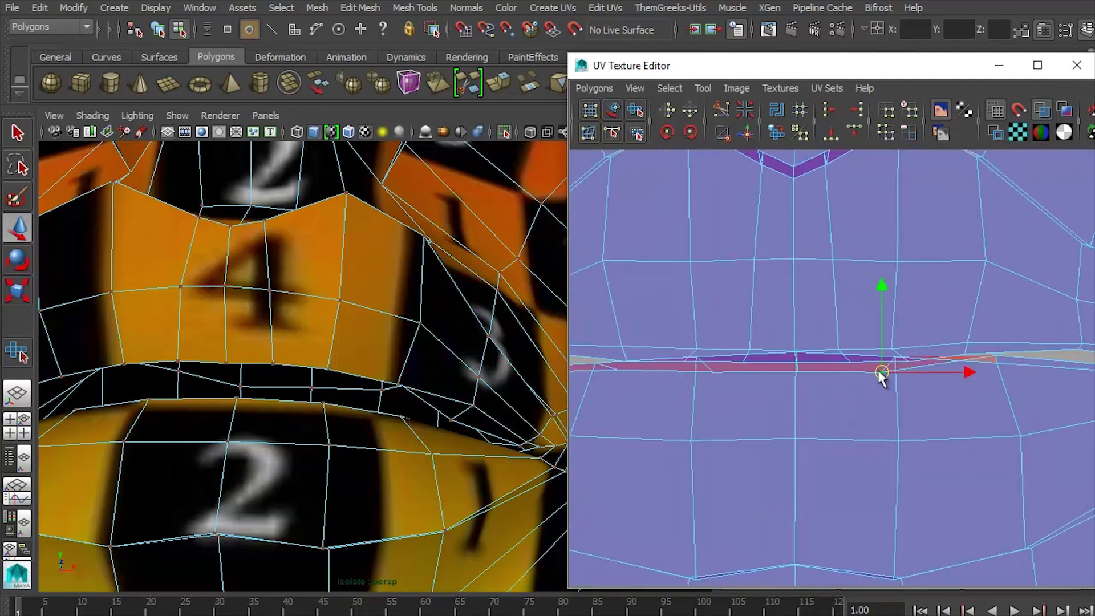
{"action": "left_click_drag", "start_coordinate": [883, 372], "coordinate": [899, 360]}
Step: Raise the remaining lower-lip UVs level with the row, ending at the left lip corner
{"action": "left_click_drag", "start_coordinate": [795, 364], "coordinate": [794, 353]}
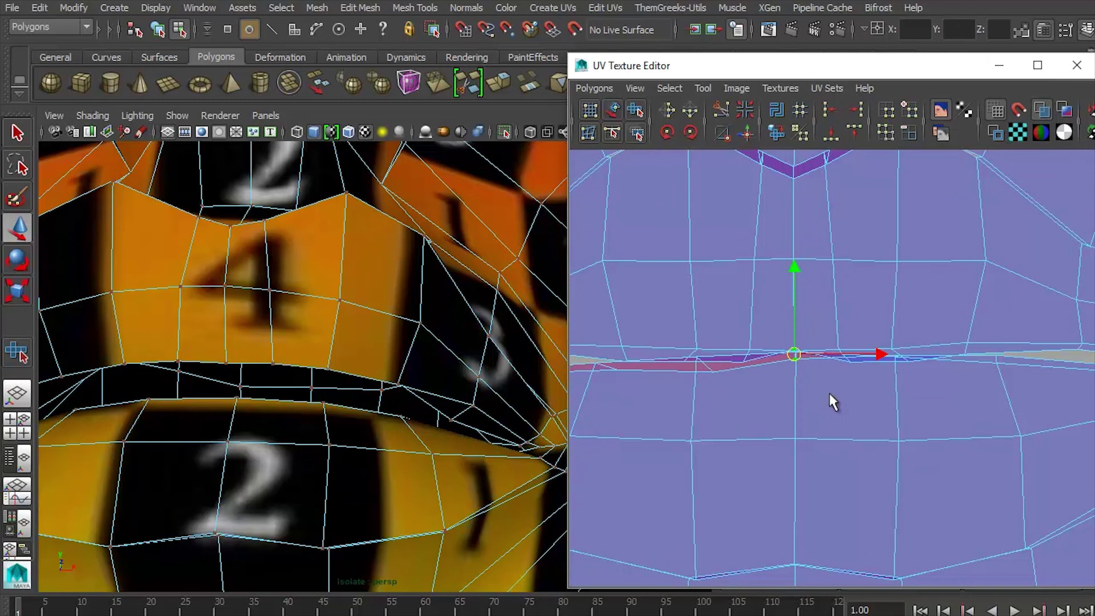
{"action": "left_click", "coordinate": [804, 391]}
{"action": "left_click", "coordinate": [798, 371]}
{"action": "left_click_drag", "start_coordinate": [799, 285], "coordinate": [800, 268]}
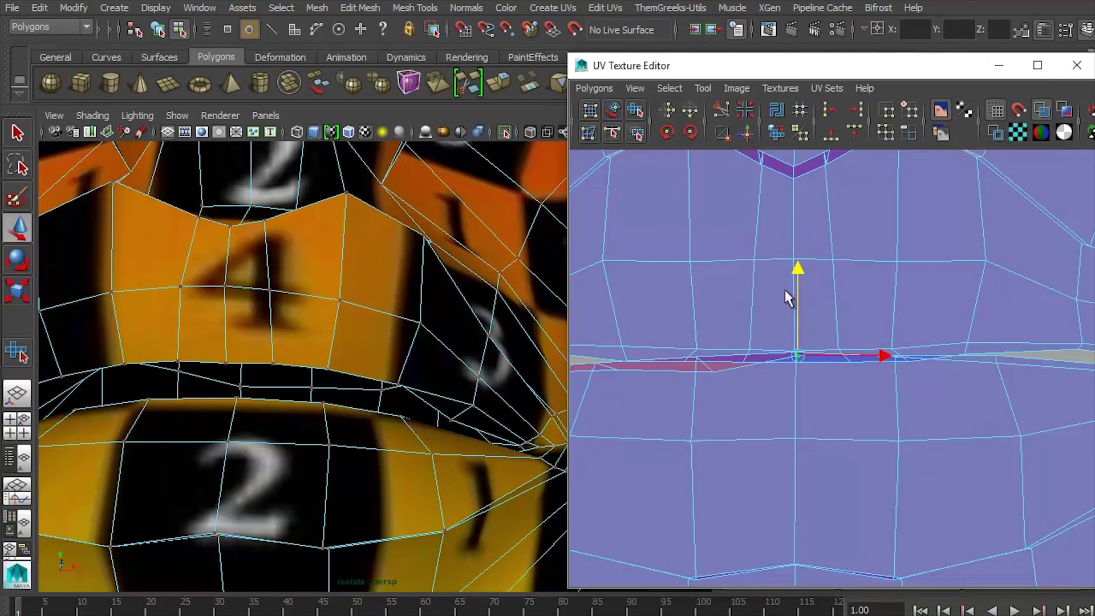
{"action": "left_click", "coordinate": [713, 370]}
{"action": "left_click_drag", "start_coordinate": [713, 320], "coordinate": [714, 303]}
{"action": "left_click", "coordinate": [587, 362]}
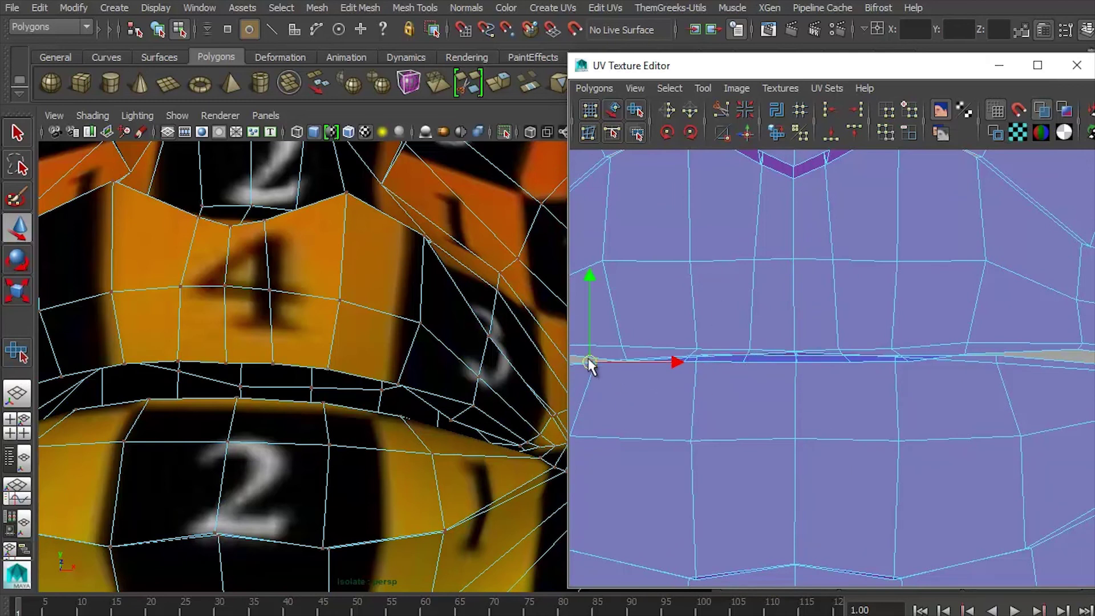
Step: Grow the upper-lip edge loop UV selection and unfold the cupid's-bow UVs with the Smooth UV tool
{"action": "scroll", "coordinate": [736, 323], "scroll_direction": "down", "scroll_amount": 2}
{"action": "left_click", "coordinate": [768, 276]}
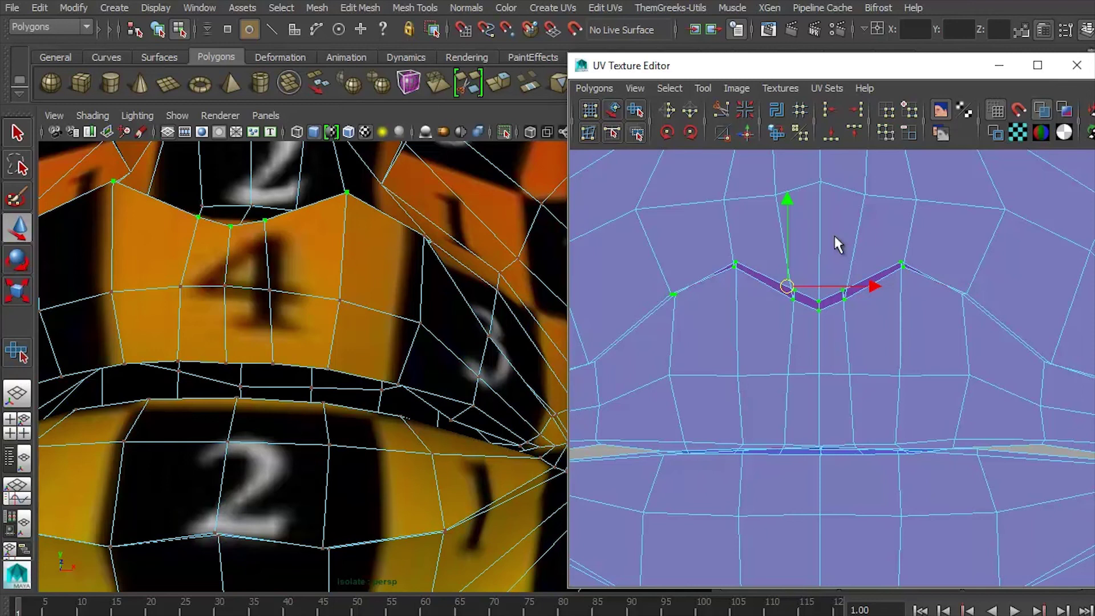
{"action": "left_click", "coordinate": [636, 114]}
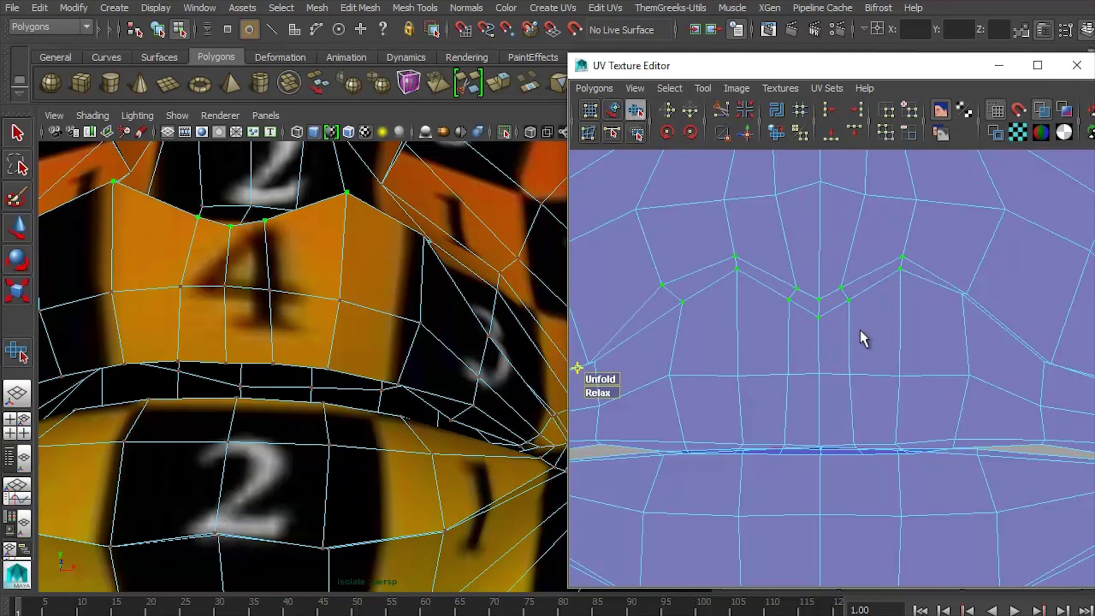
{"action": "middle_click_drag", "start_coordinate": [860, 337], "coordinate": [836, 296], "text": "alt"}
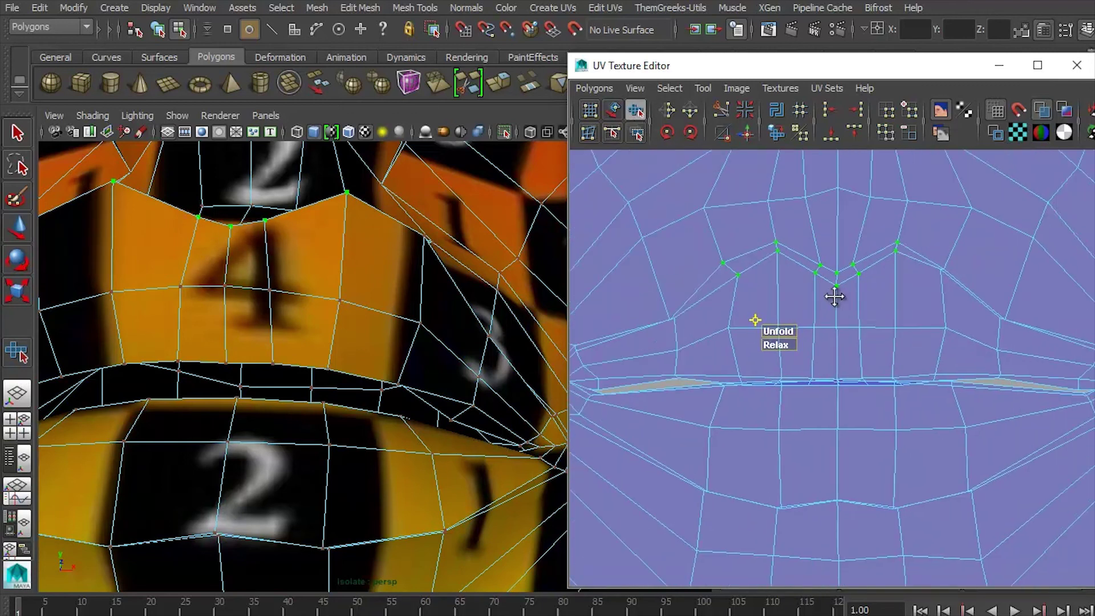
{"action": "right_click_drag", "start_coordinate": [762, 358], "coordinate": [792, 356], "text": "alt"}
{"action": "key", "text": "shift+period"}
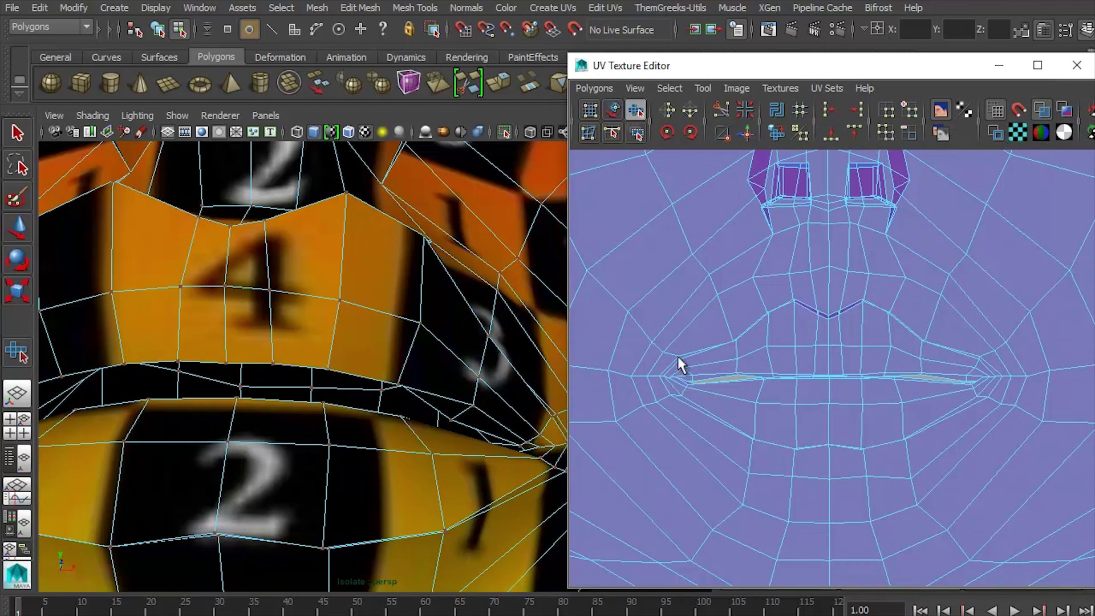
{"action": "left_click_drag", "start_coordinate": [686, 372], "coordinate": [695, 372]}
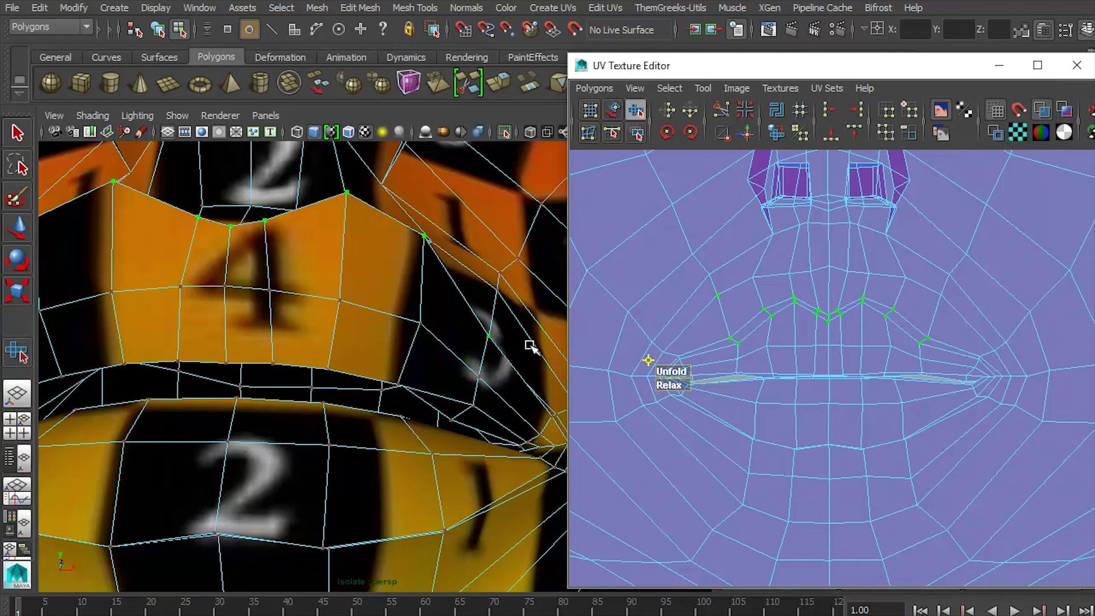
Step: Select the right nostril UVs, including its outer edge, and unfold them with the Smooth UV tool
{"action": "middle_click_drag", "start_coordinate": [772, 362], "coordinate": [794, 473], "text": "alt"}
{"action": "scroll", "coordinate": [876, 367], "scroll_direction": "down", "scroll_amount": 2}
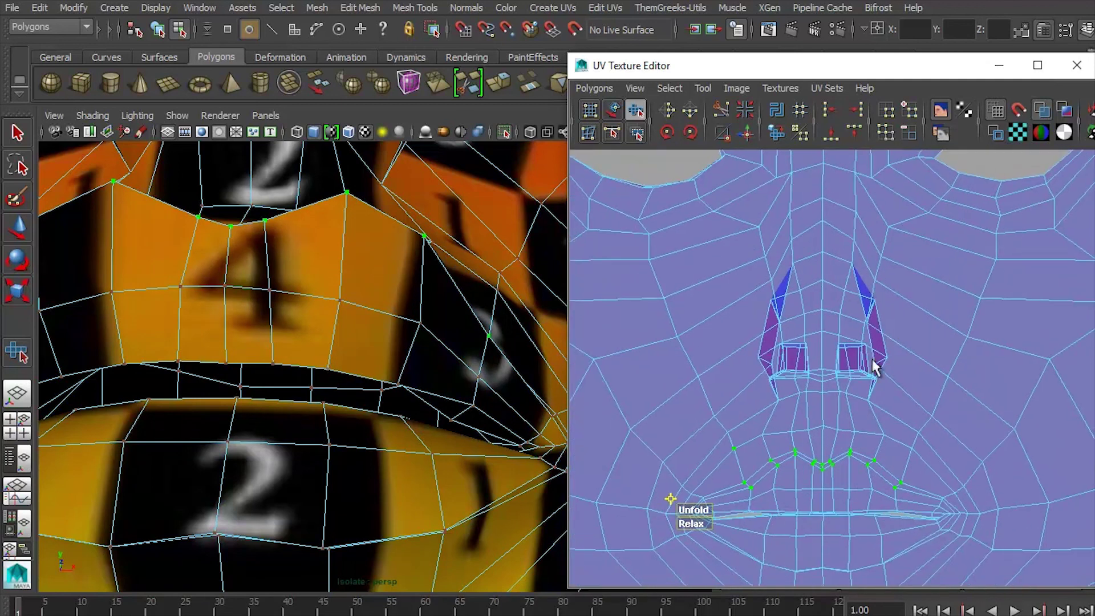
{"action": "left_click", "coordinate": [898, 319]}
{"action": "left_click_drag", "start_coordinate": [891, 366], "coordinate": [863, 294]}
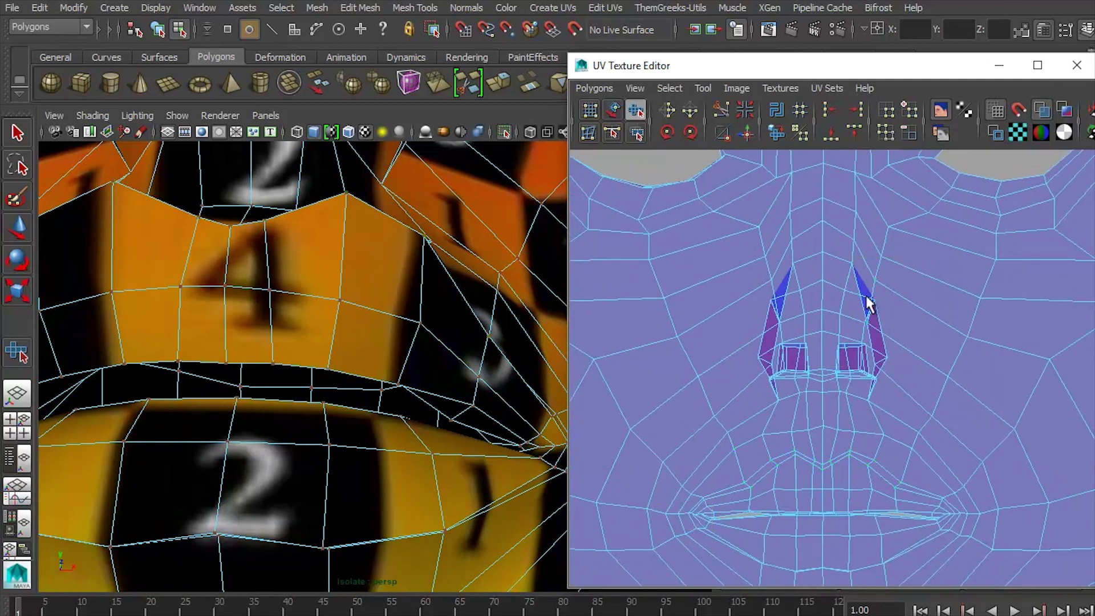
{"action": "left_click_drag", "start_coordinate": [896, 381], "coordinate": [839, 250], "text": "shift"}
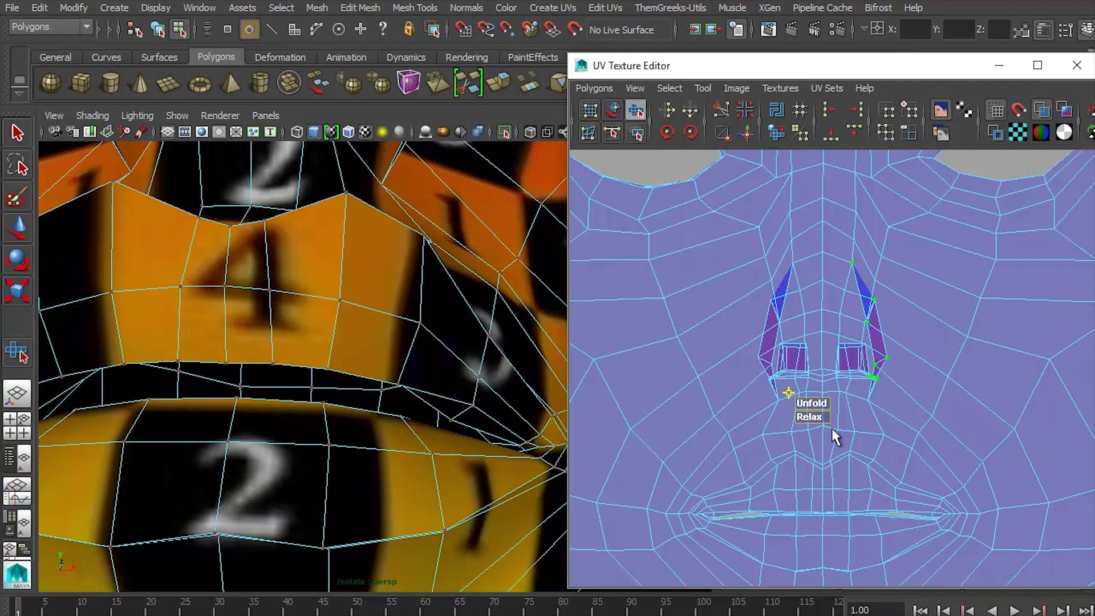
{"action": "left_click", "coordinate": [817, 405]}
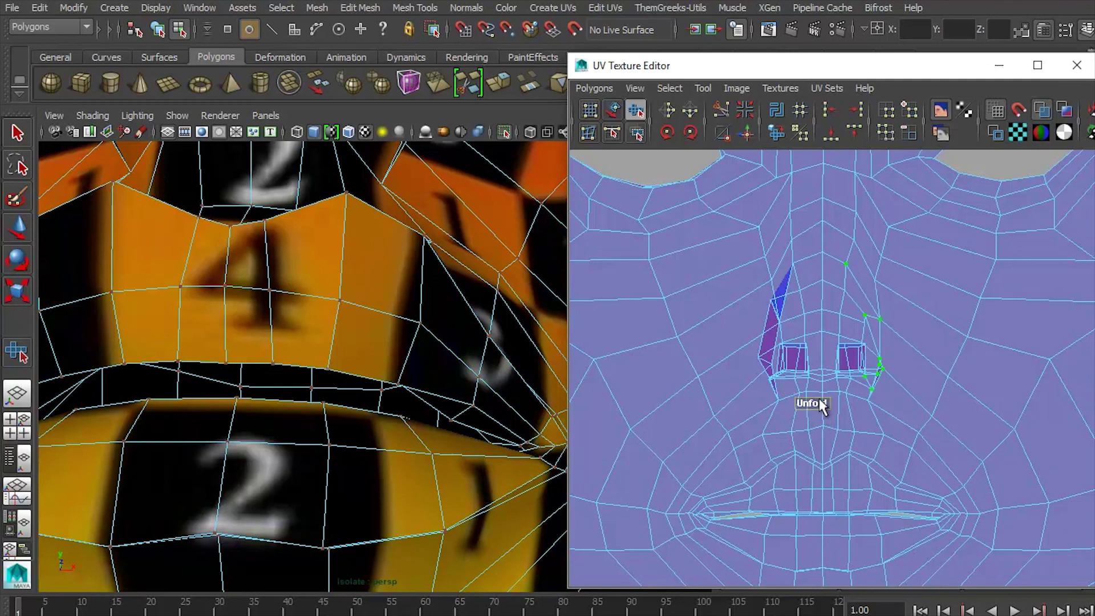
Step: Zoom out to frame the whole face UV layout with the separate lips shell
{"action": "scroll", "coordinate": [753, 276], "scroll_direction": "down", "scroll_amount": 5}
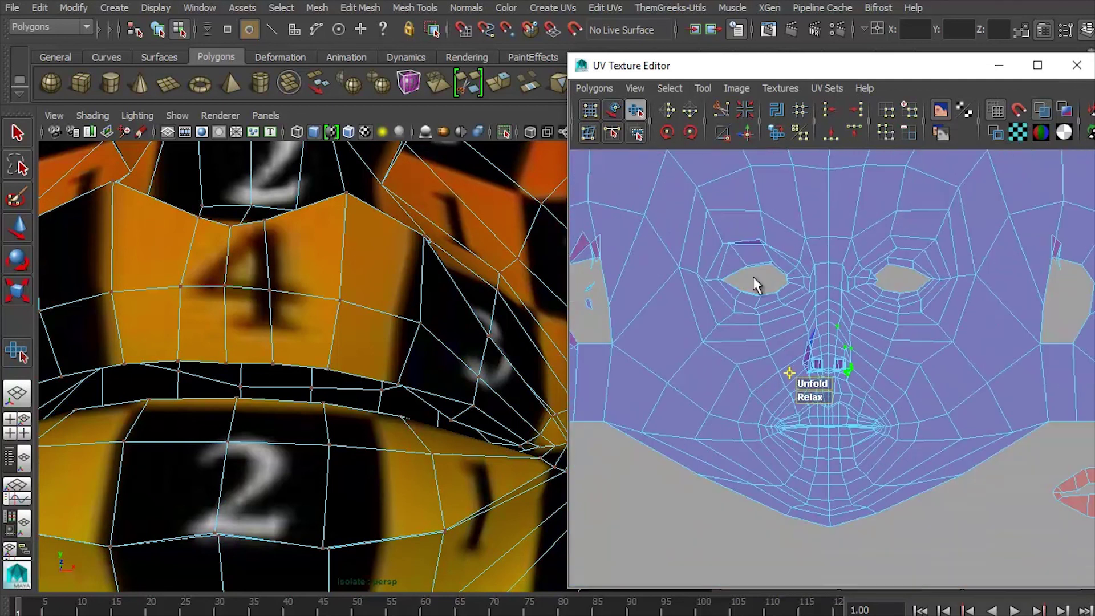
{"action": "scroll", "coordinate": [842, 351], "scroll_direction": "down", "scroll_amount": 4}
{"action": "middle_click_drag", "start_coordinate": [767, 462], "coordinate": [874, 365], "text": "alt"}
{"action": "right_click_drag", "start_coordinate": [936, 326], "coordinate": [971, 315]}
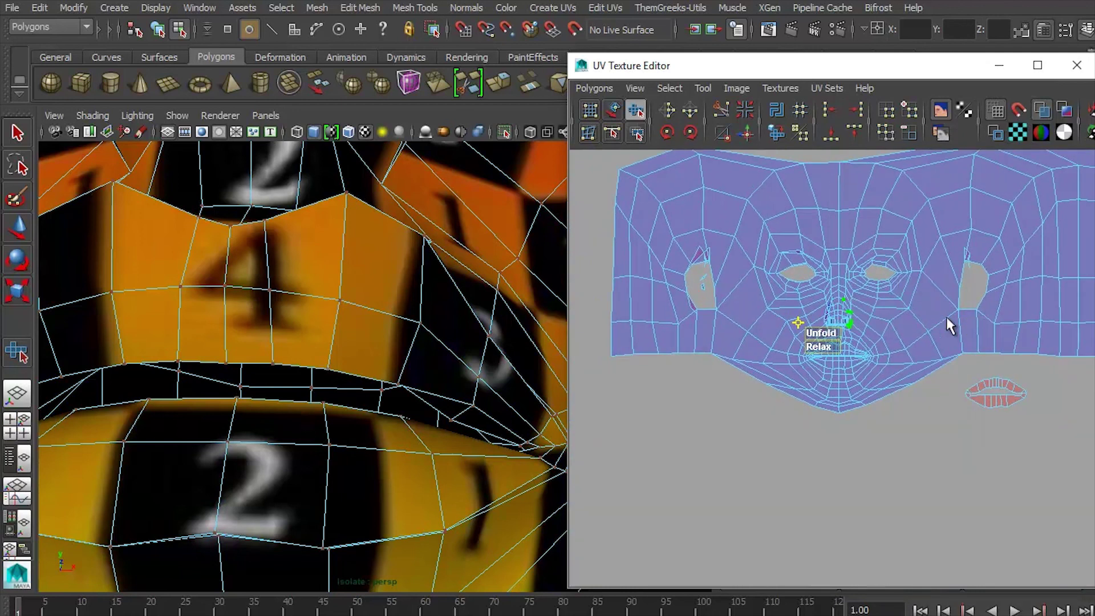
{"action": "scroll", "coordinate": [371, 366], "scroll_direction": "down", "scroll_amount": 10}
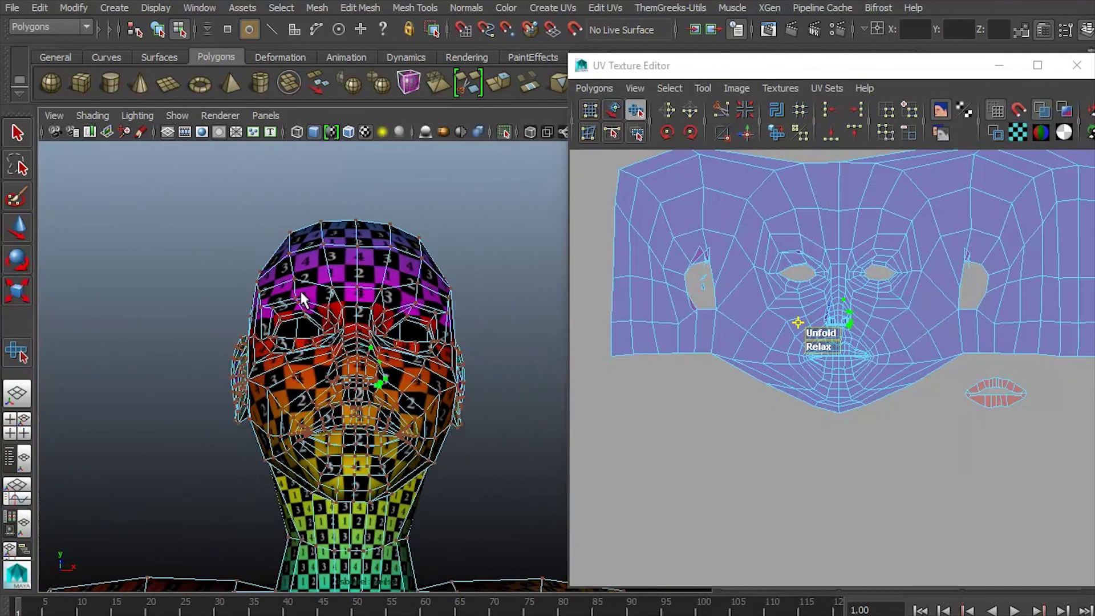
Step: Delete the whole head mesh's construction history via Edit > Delete by Type > History, then open the File menu
{"action": "left_click_drag", "start_coordinate": [297, 330], "coordinate": [432, 267], "text": "alt"}
{"action": "right_click_drag", "start_coordinate": [439, 251], "coordinate": [497, 255]}
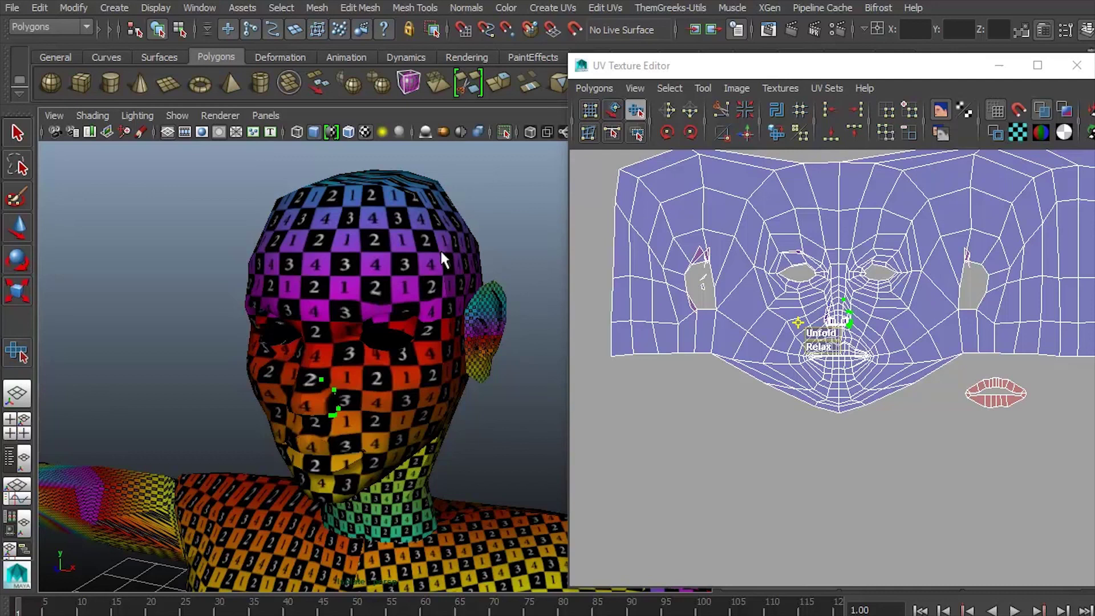
{"action": "left_click", "coordinate": [447, 349]}
{"action": "left_click", "coordinate": [40, 7]}
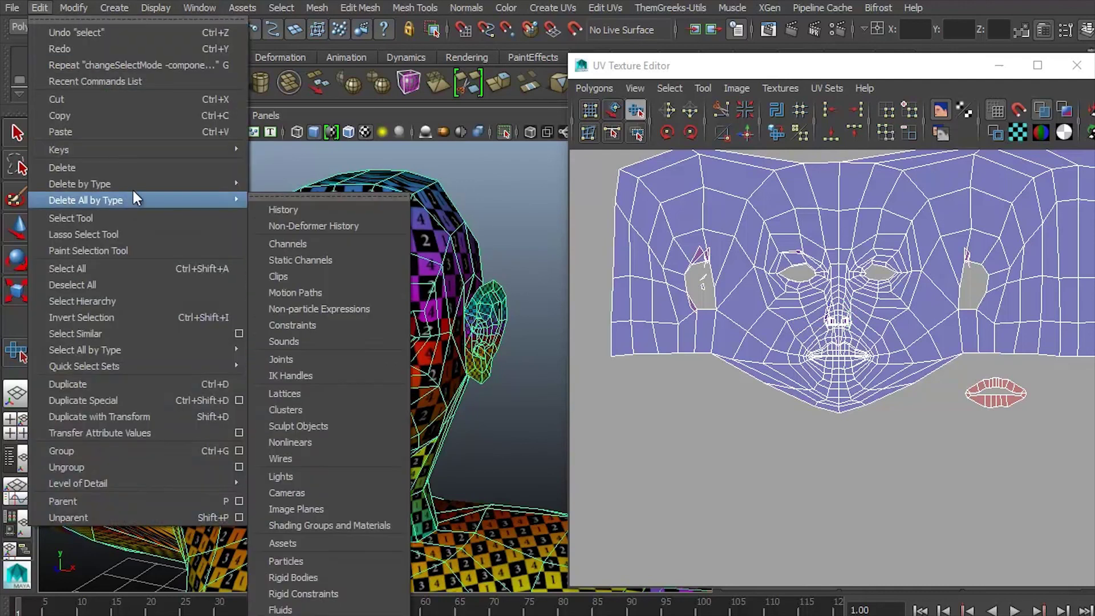
{"action": "mouse_move", "coordinate": [251, 184]}
{"action": "left_click", "coordinate": [285, 192]}
{"action": "left_click", "coordinate": [12, 7]}
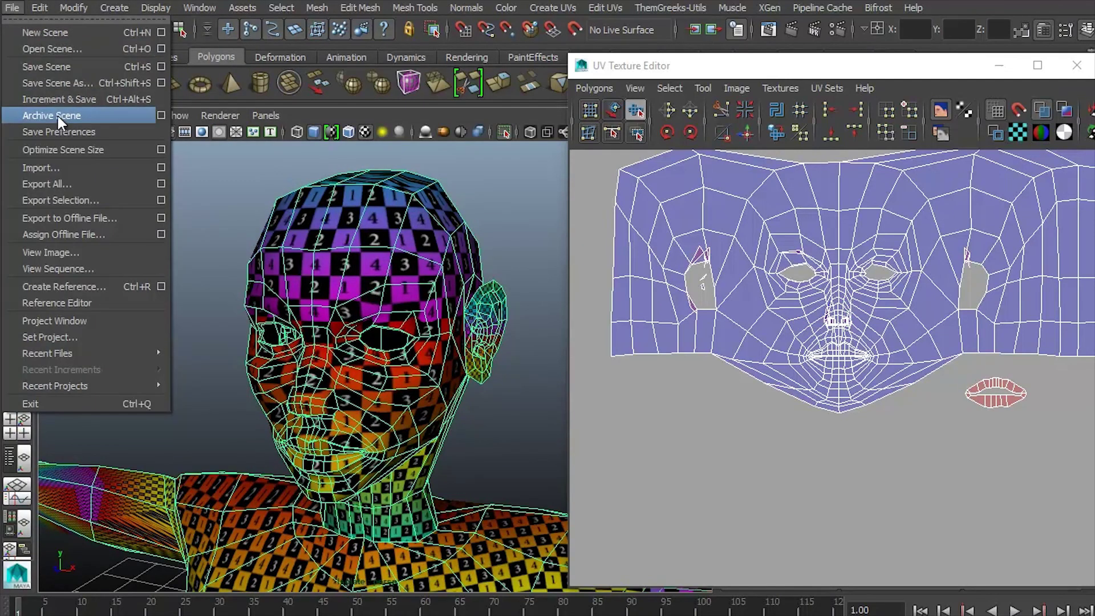